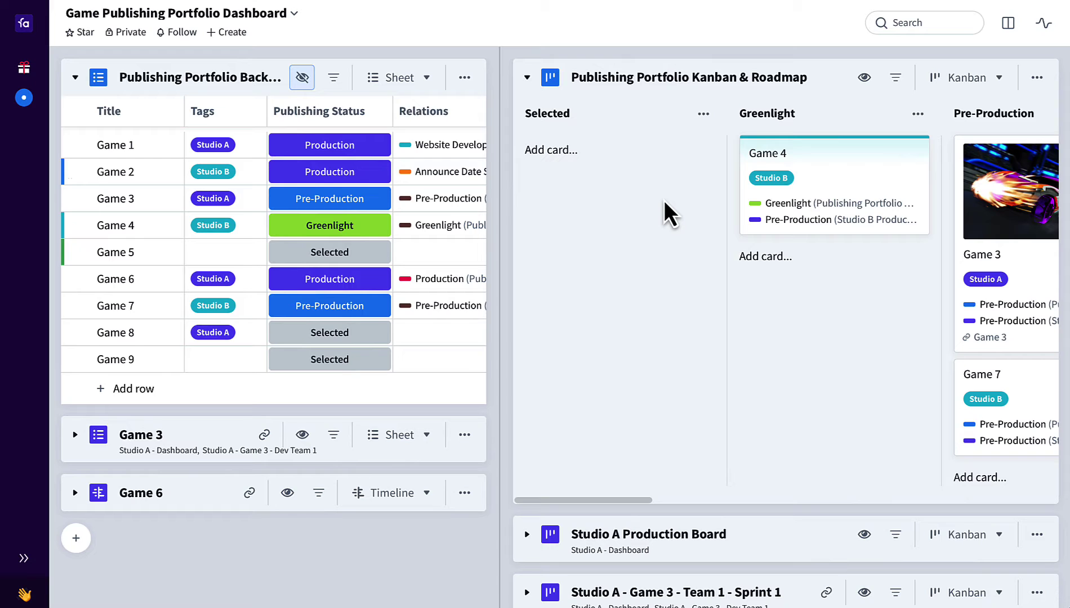
# Examine the Publishing Portfolio Kanban & Roadmap stages from Selected through Released and the collections in the Publishing group
pyautogui.hscroll(3, 665, 202)
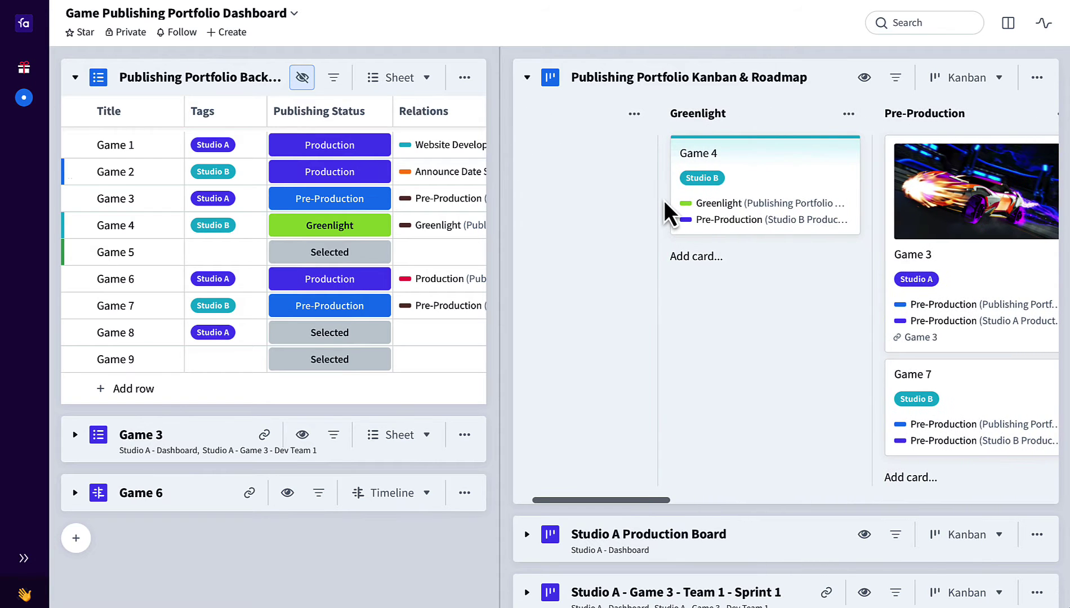
pyautogui.hscroll(10, 750, 225)
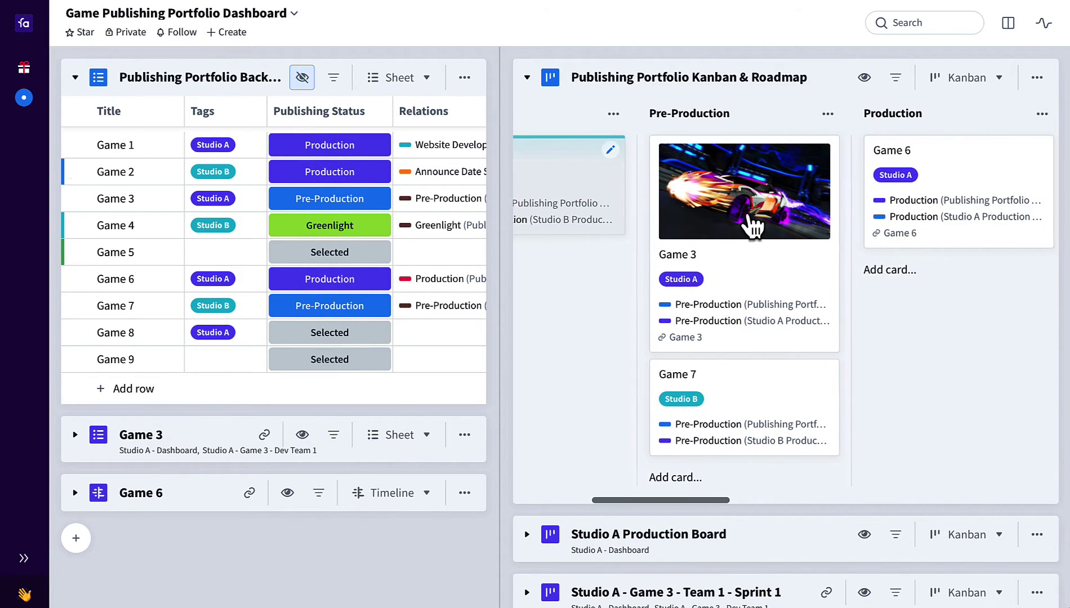
pyautogui.hscroll(9, 753, 226)
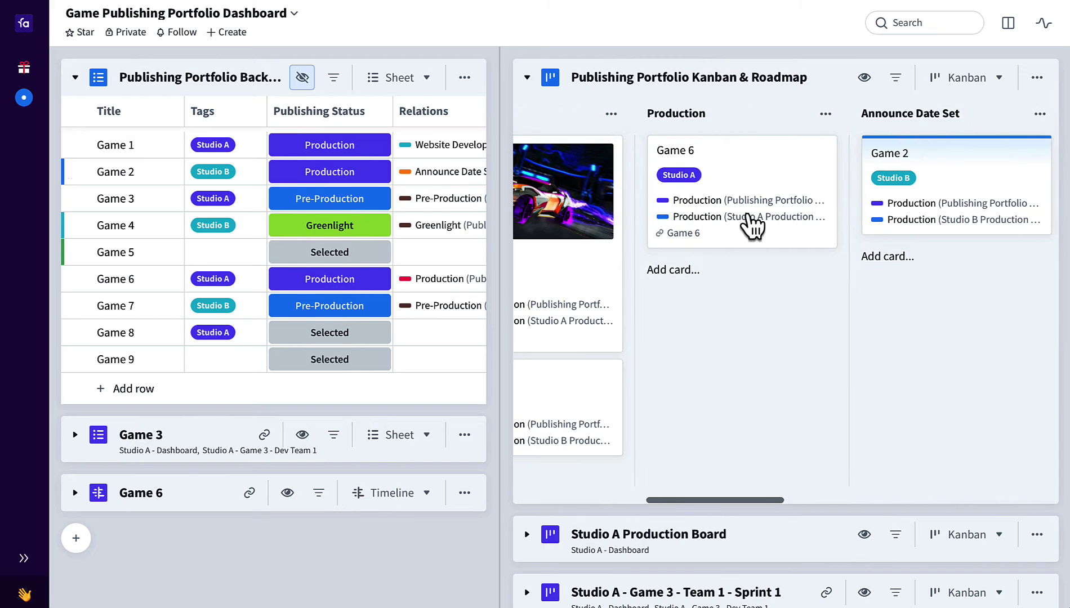
pyautogui.hscroll(20, 753, 225)
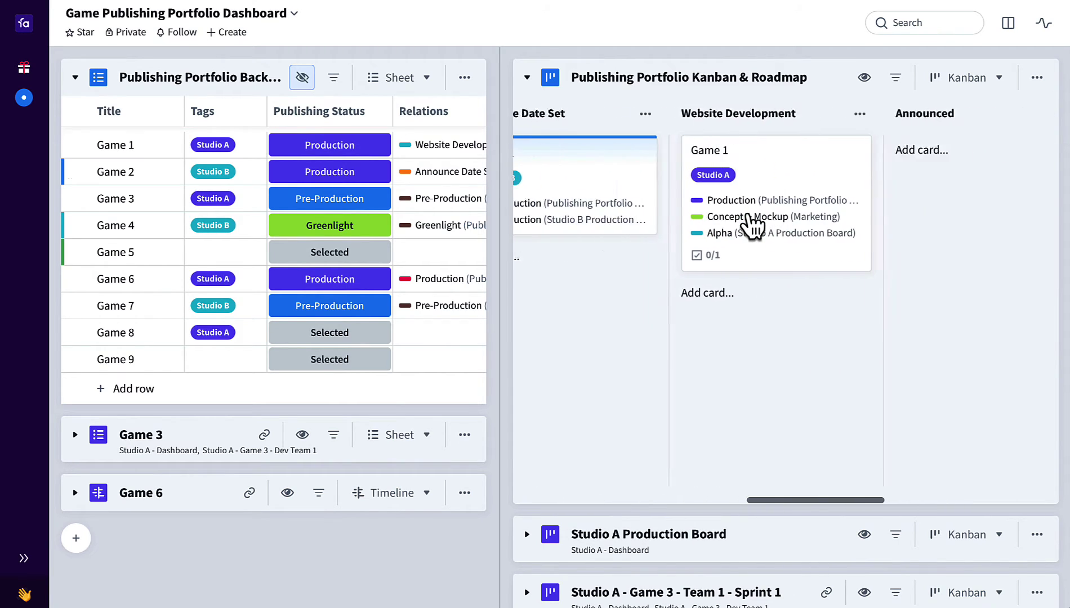
pyautogui.hscroll(15, 752, 225)
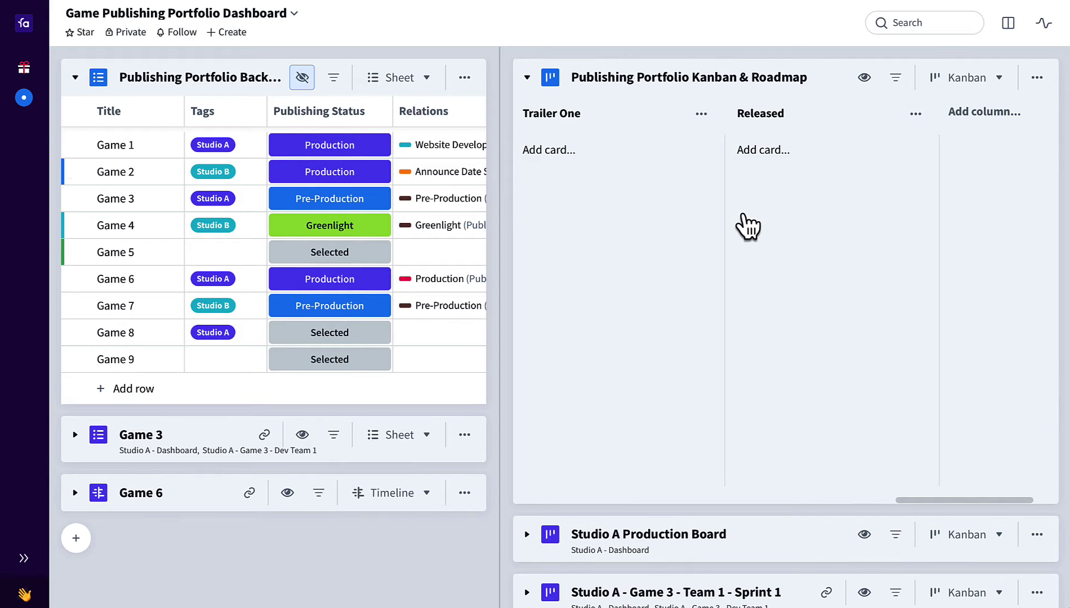
pyautogui.click(27, 557)
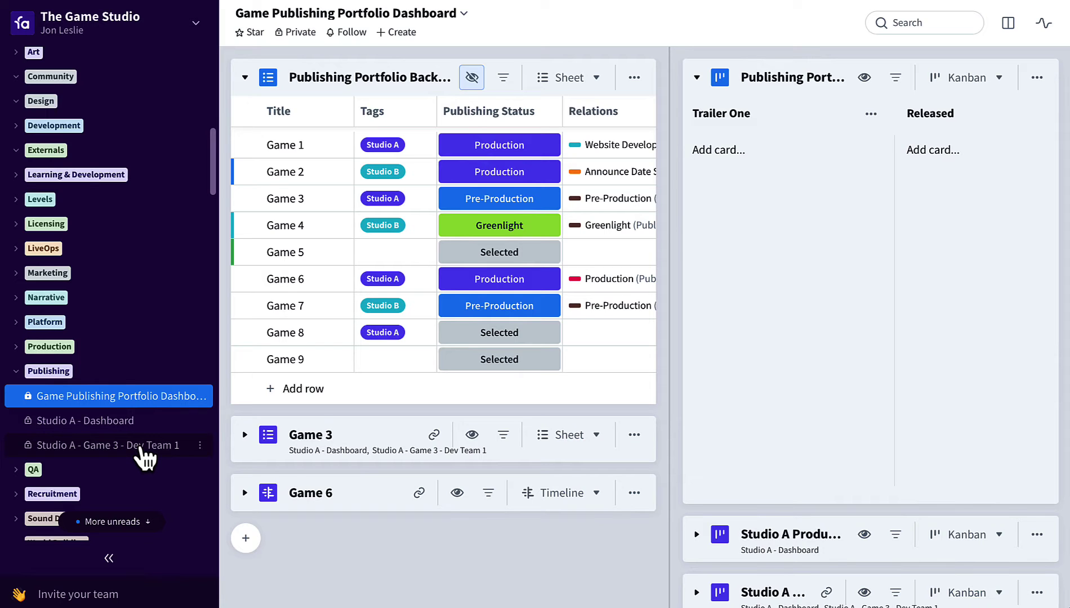
pyautogui.click(109, 558)
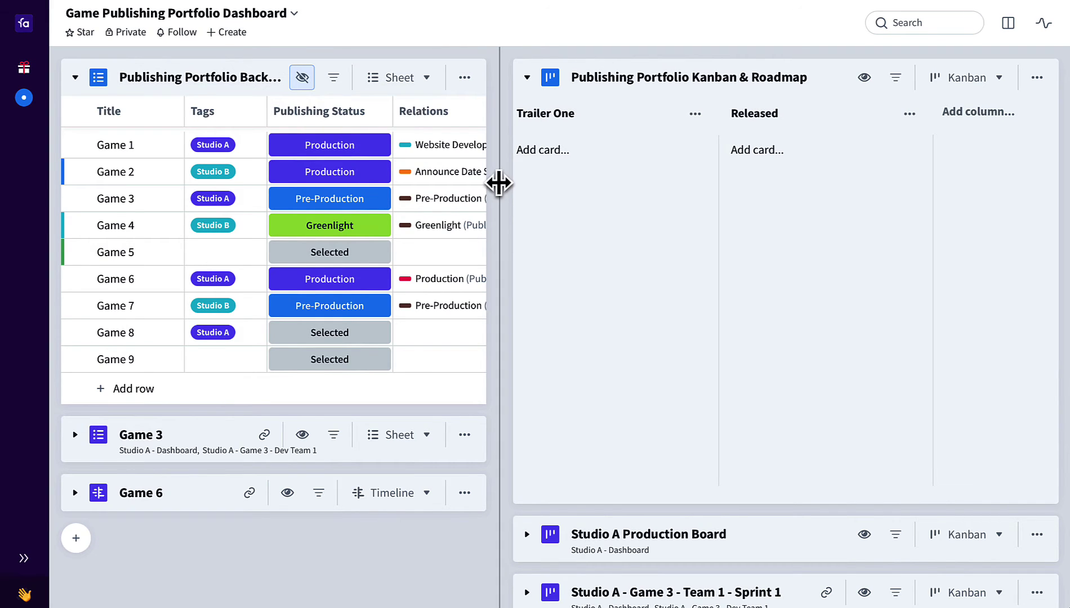
# Widen the Publishing Portfolio Backlog pane and view the publishing status options for Game 4
pyautogui.moveTo(498, 183); pyautogui.dragTo(553, 189)
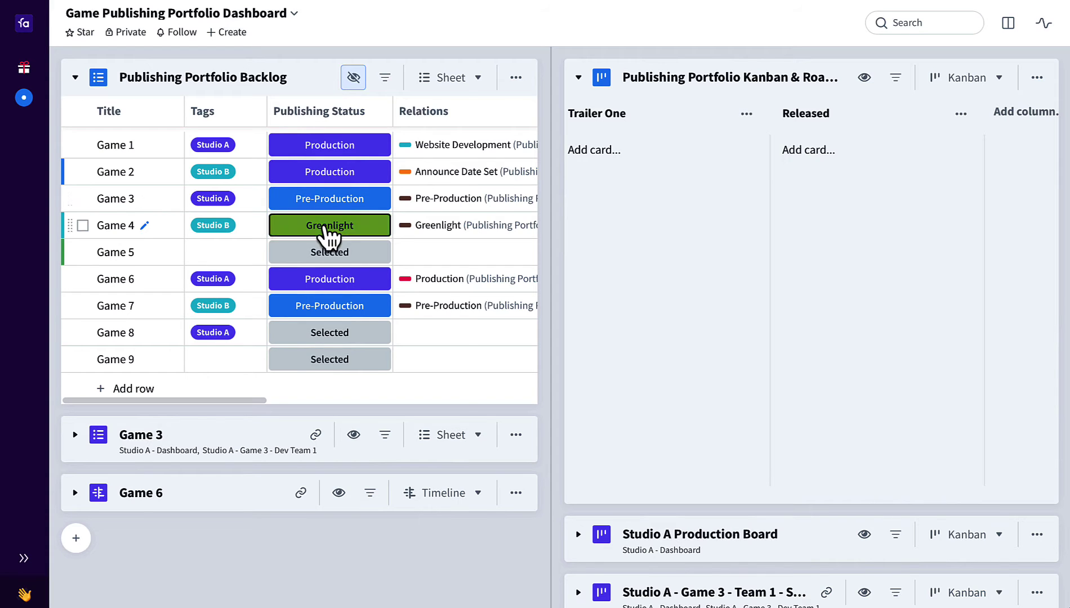
pyautogui.click(327, 228)
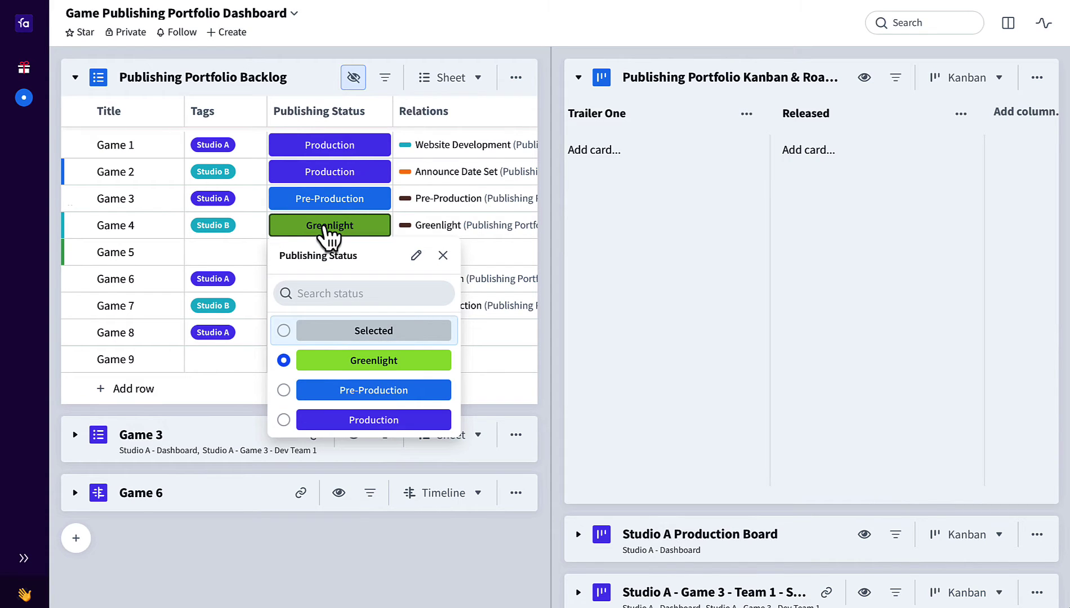
pyautogui.click(549, 270)
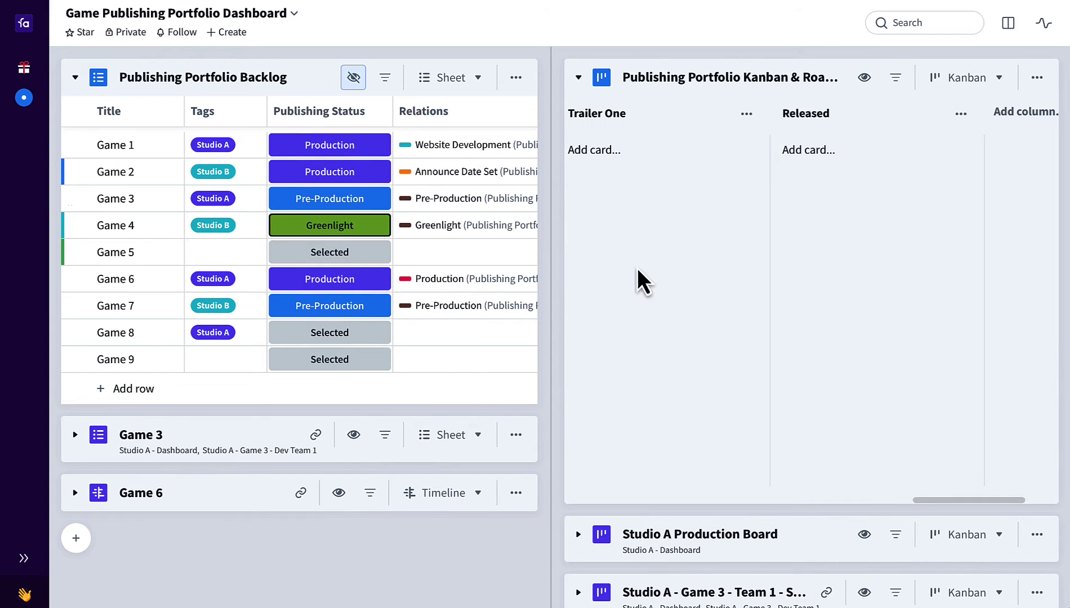
# Add Game 5 from the backlog to the roadmap Kanban's Selected column and advance it to Greenlight
pyautogui.hscroll(-10, 640, 281)
pyautogui.hscroll(-5, 640, 281)
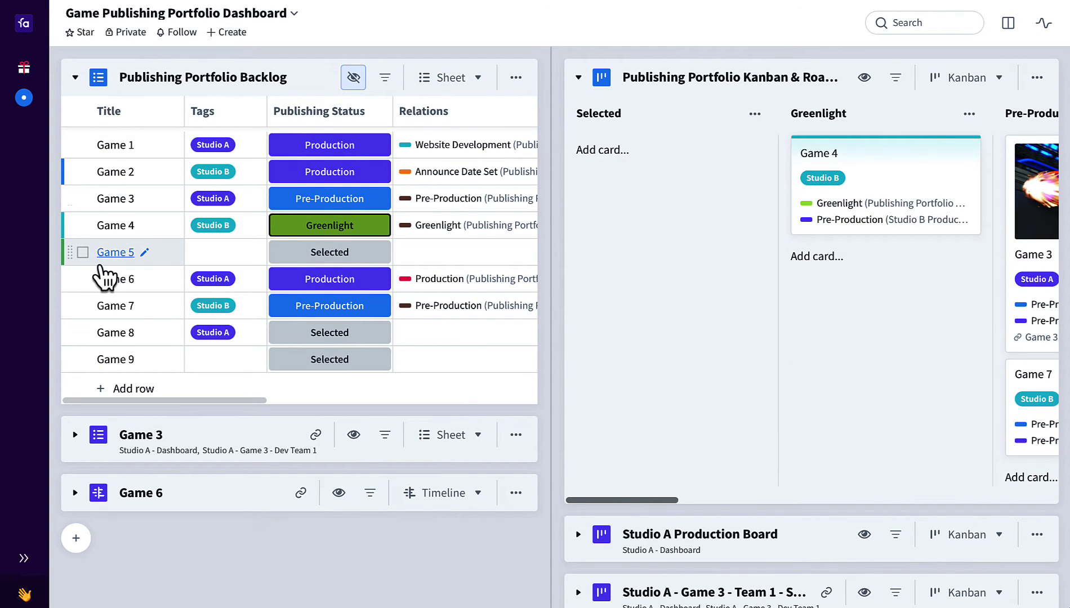
pyautogui.moveTo(68, 253); pyautogui.dragTo(589, 208)
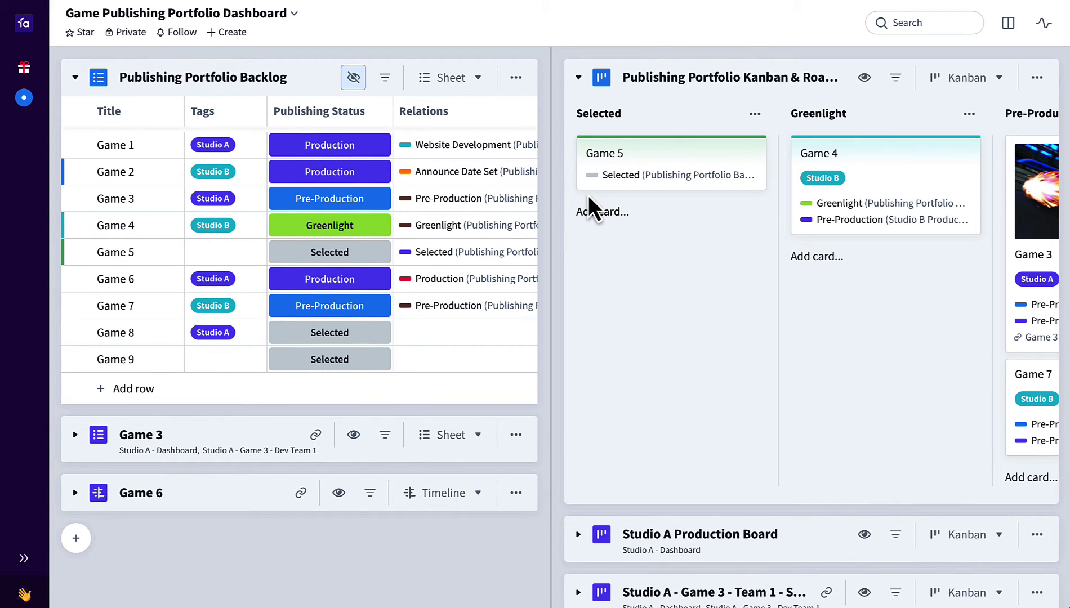
pyautogui.moveTo(649, 179); pyautogui.dragTo(829, 172)
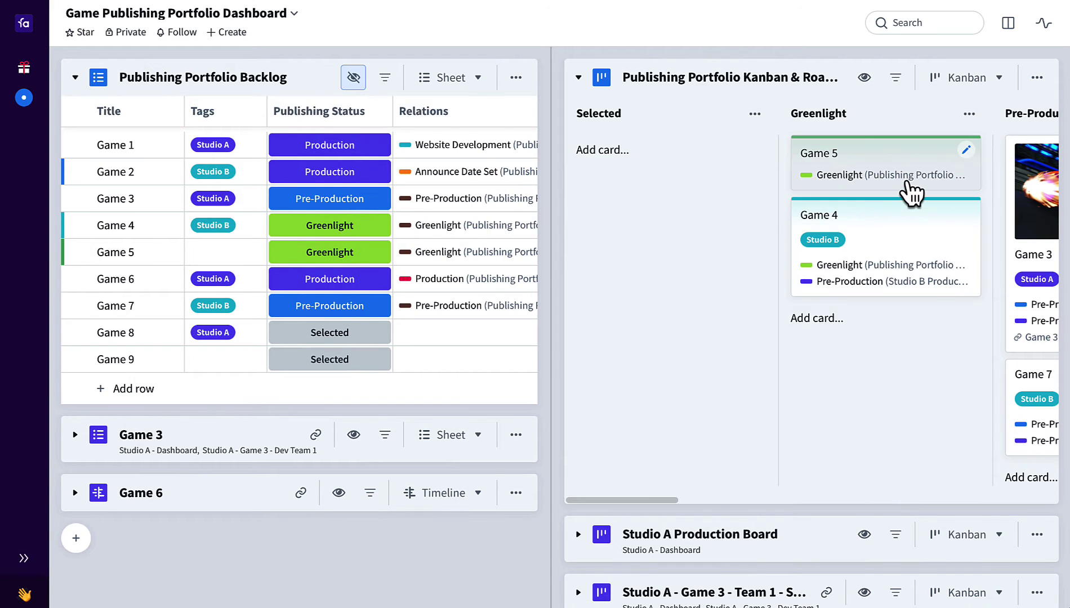
# Tag the Game 5 card with Studio A and close the card
pyautogui.click(908, 181)
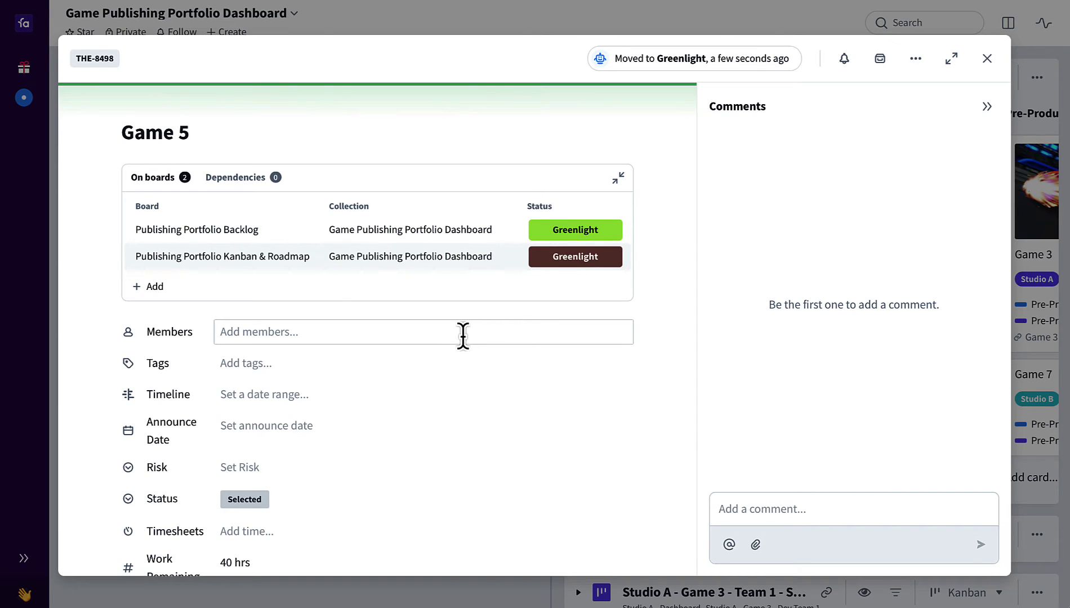
pyautogui.click(342, 365)
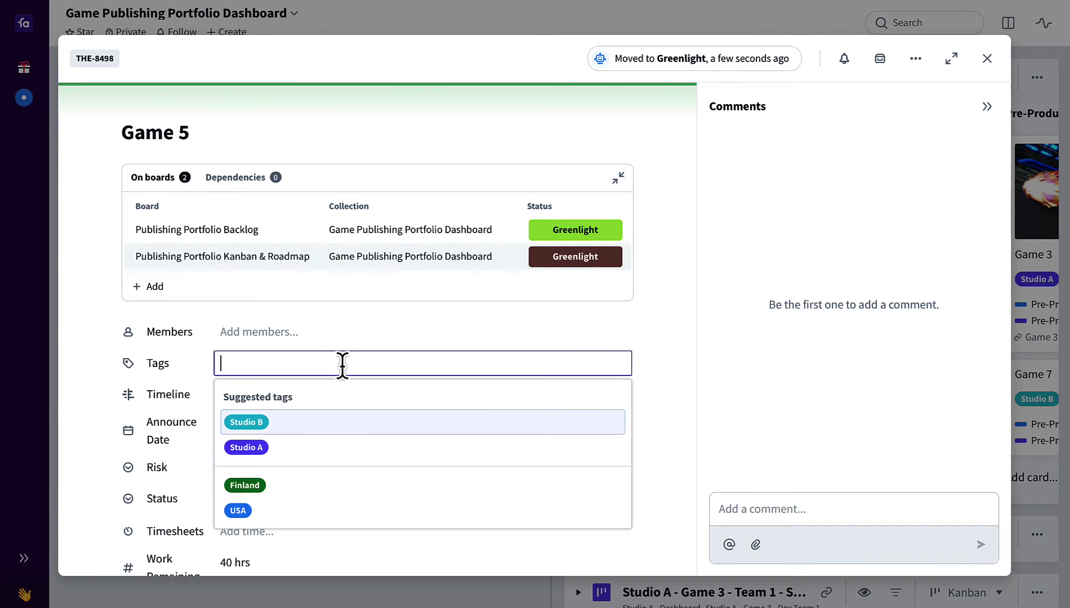
pyautogui.click(269, 447)
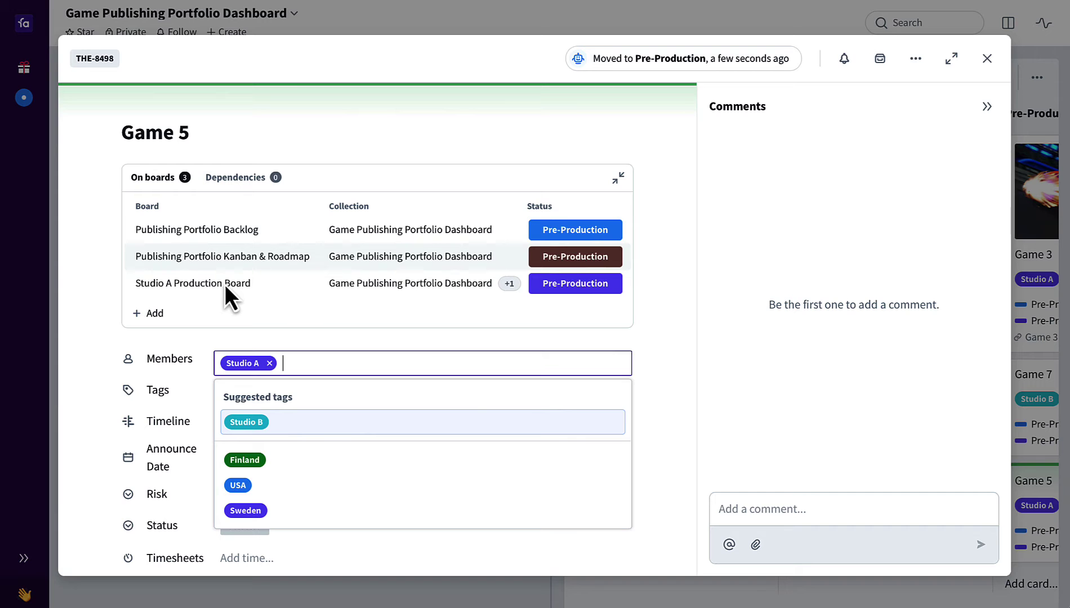
pyautogui.click(696, 169)
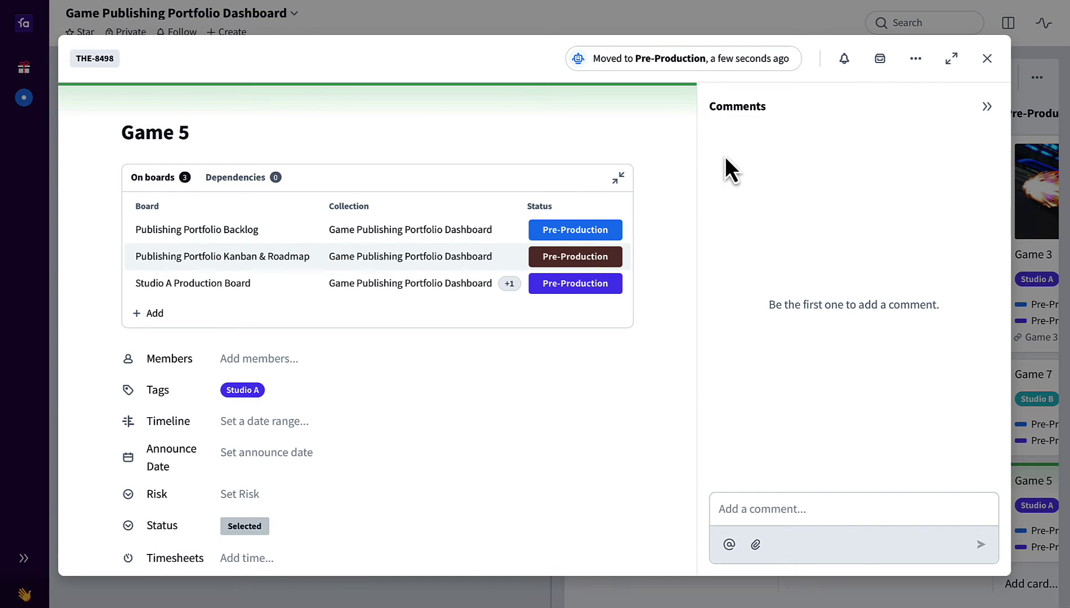
pyautogui.click(980, 65)
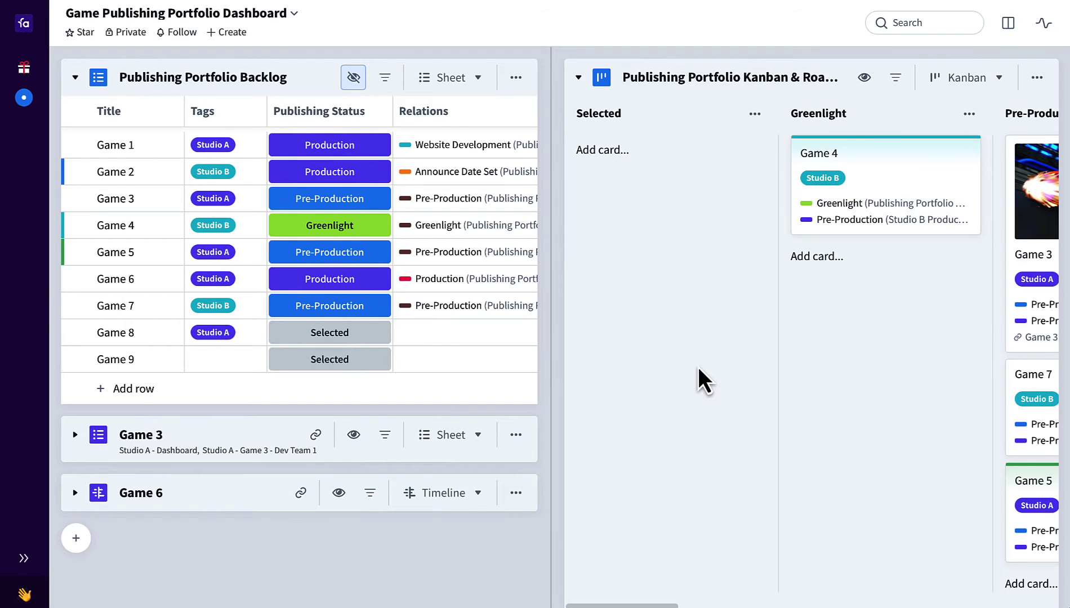
# Expand the Studio A Production Board and bring its Pre-Production cards into view
pyautogui.click(579, 376)
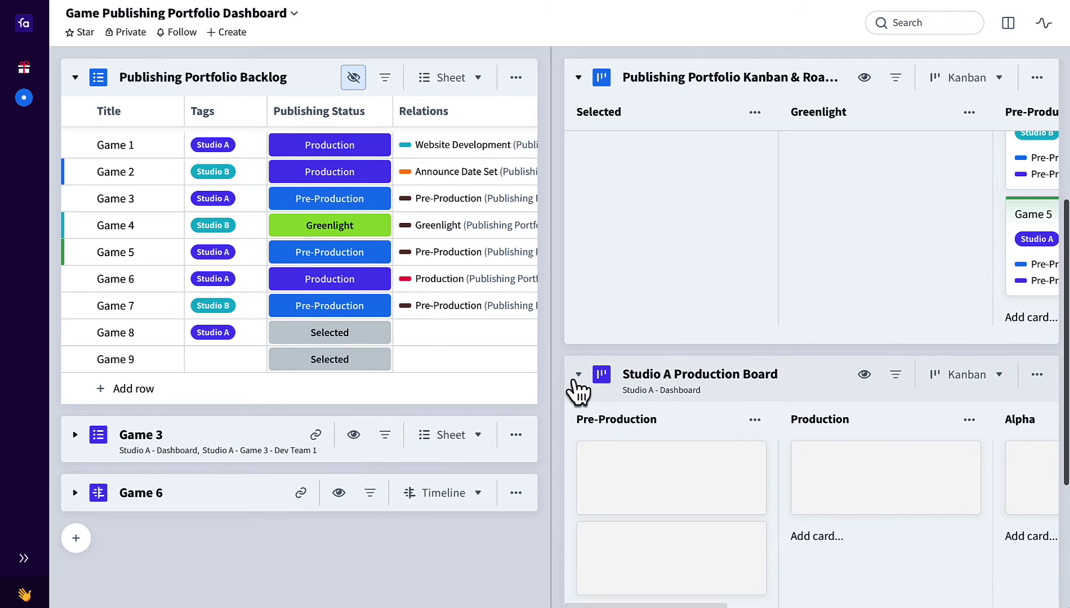
pyautogui.scroll(-1, 674, 420)
pyautogui.scroll(-4, 673, 416)
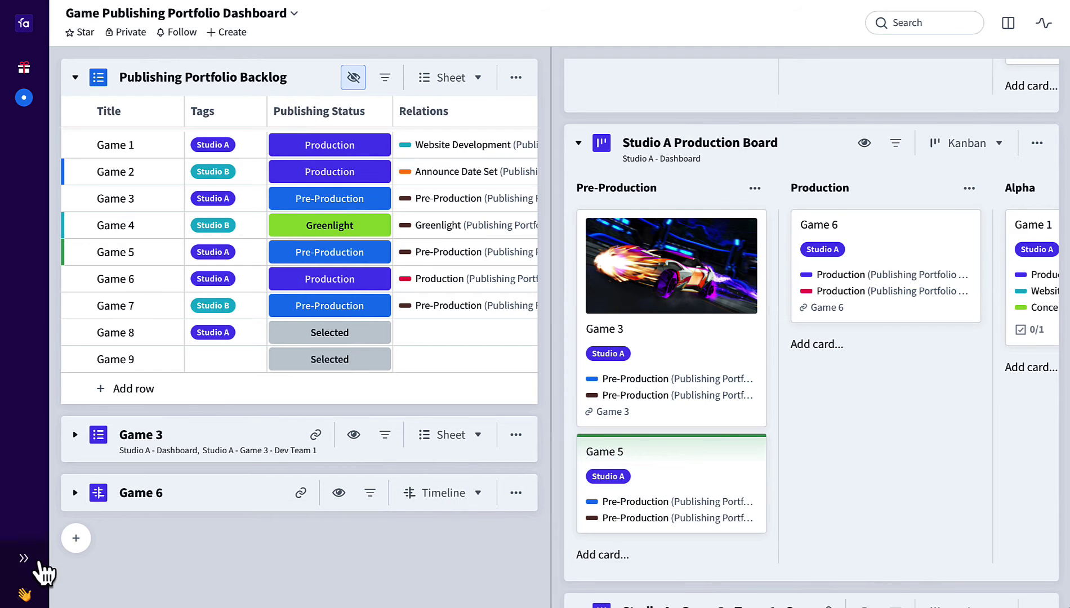
# Check Game 5 on the Studio A - Dashboard collection and return to the Game Publishing Portfolio Dashboard
pyautogui.click(29, 559)
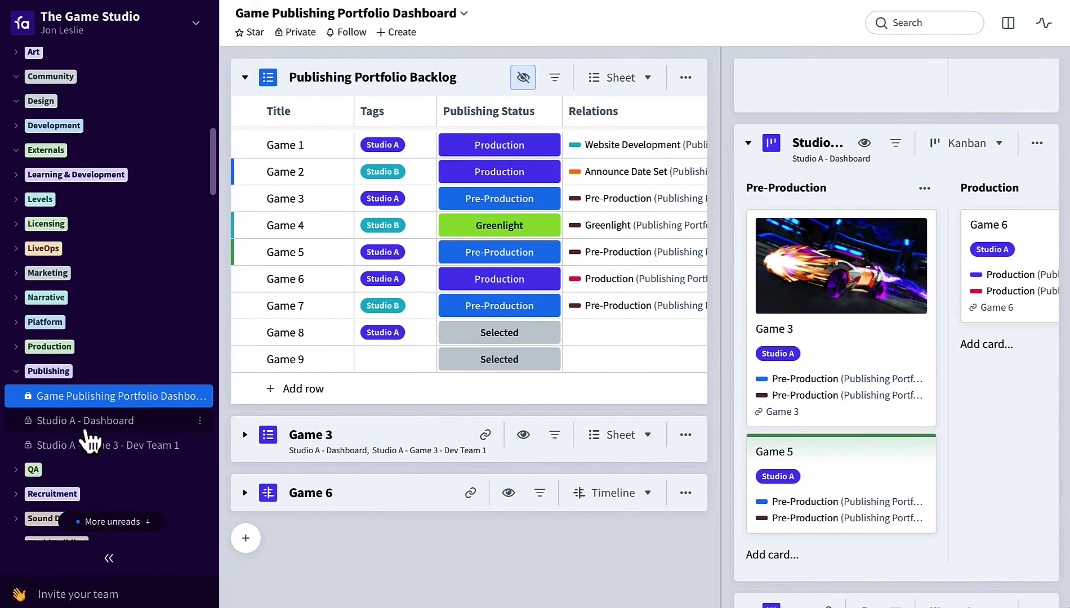
pyautogui.click(87, 428)
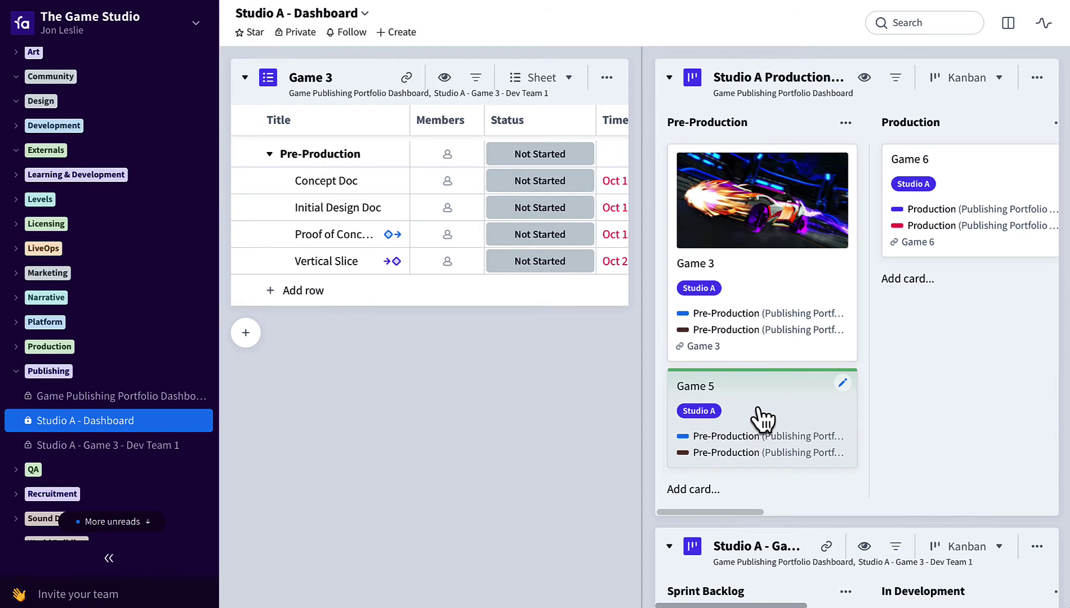
pyautogui.click(170, 397)
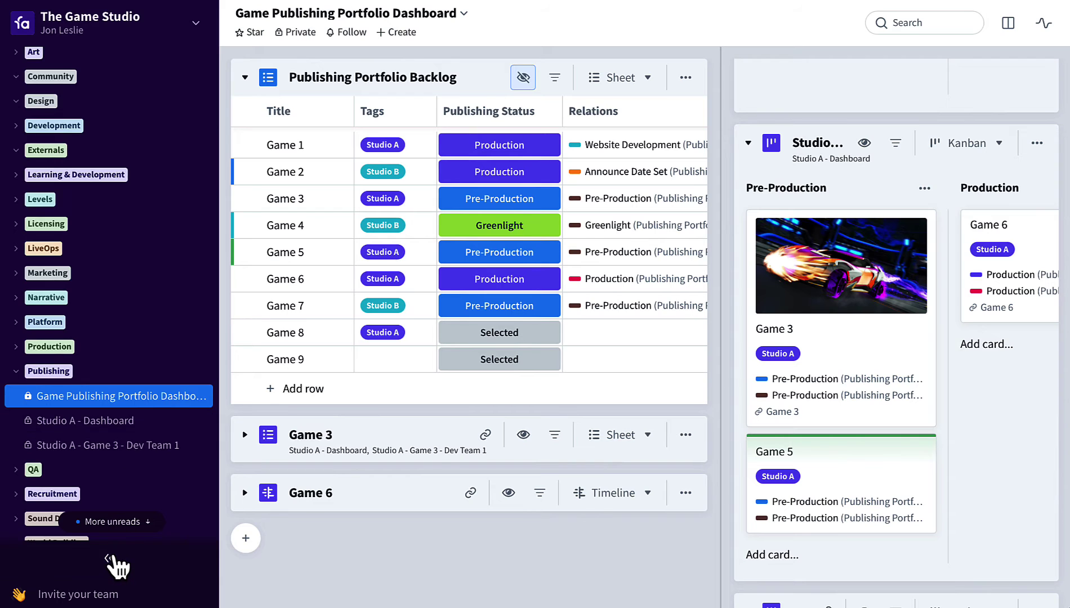
pyautogui.click(111, 558)
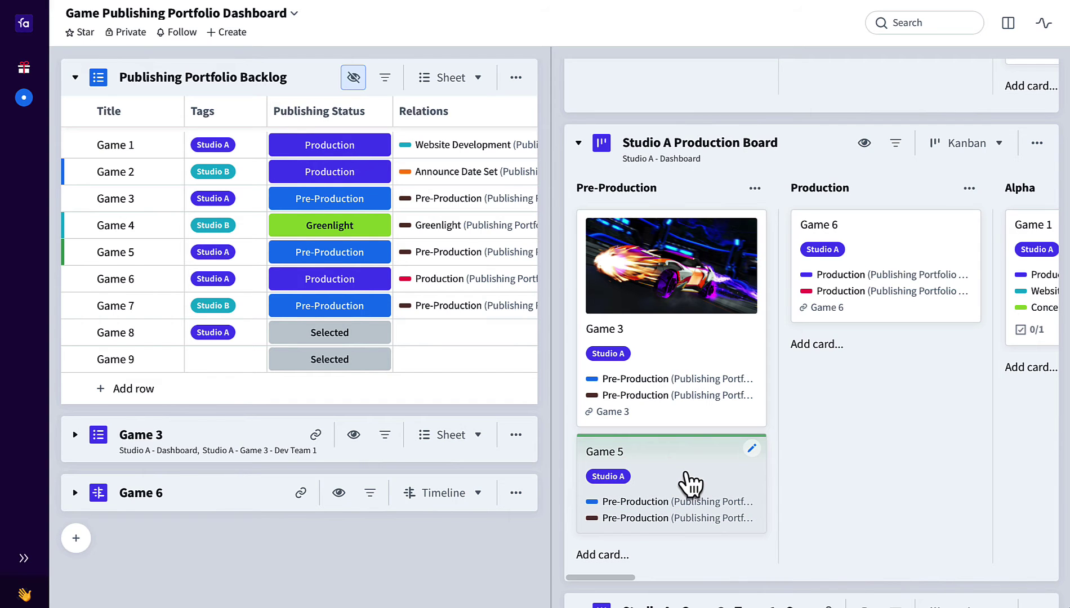
# Review the additional actions of the Game 5 card in the roadmap's Pre-Production column, including Break down to Board, and close the card
pyautogui.scroll(3, 689, 483)
pyautogui.hscroll(5, 860, 377)
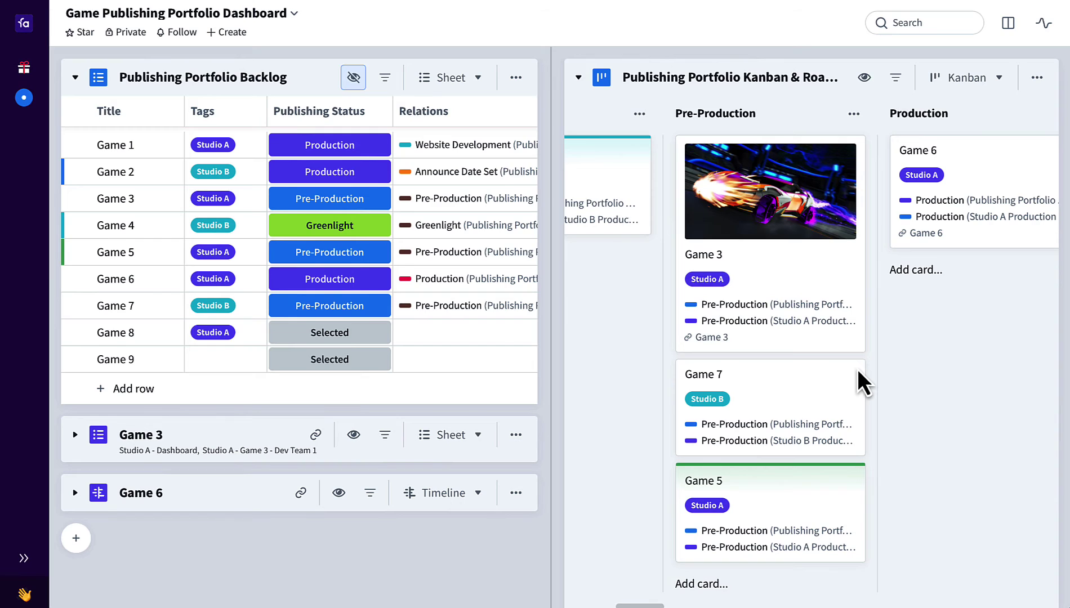
pyautogui.click(800, 504)
pyautogui.click(916, 58)
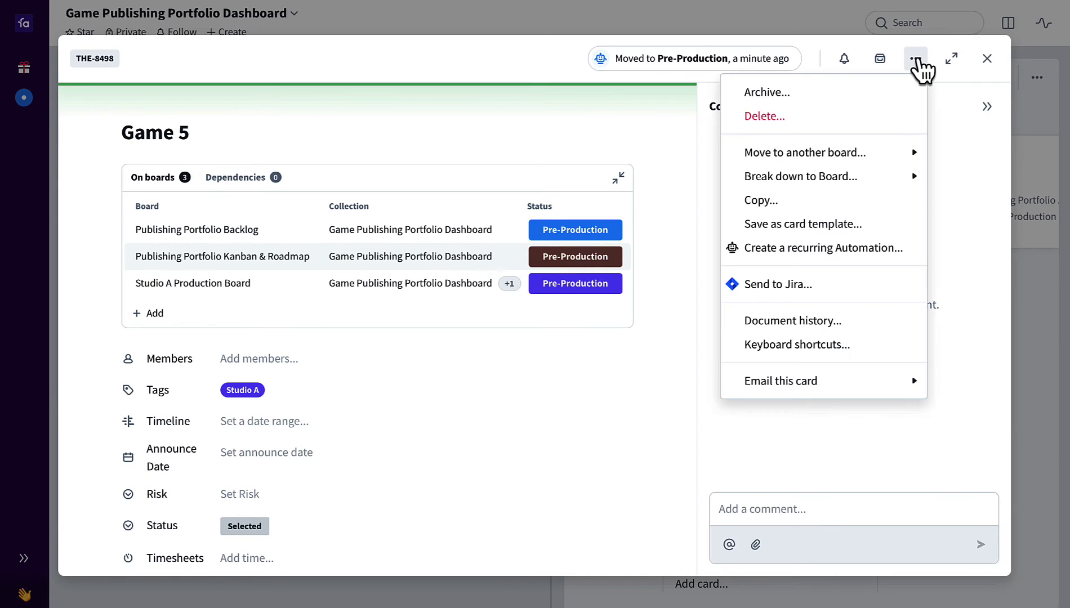
pyautogui.moveTo(867, 176)
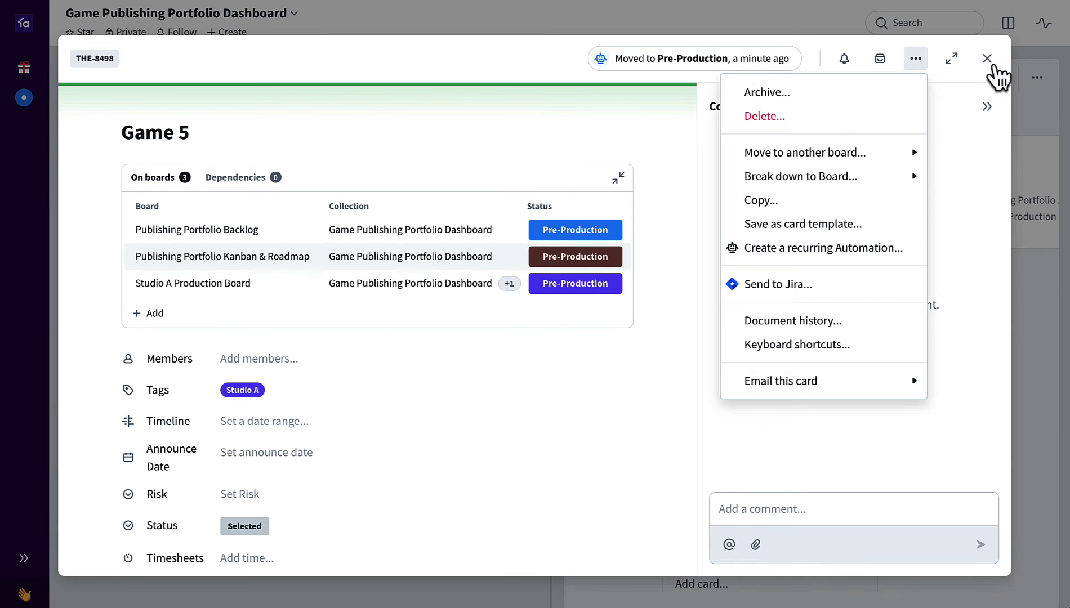
pyautogui.click(994, 65)
pyautogui.click(994, 64)
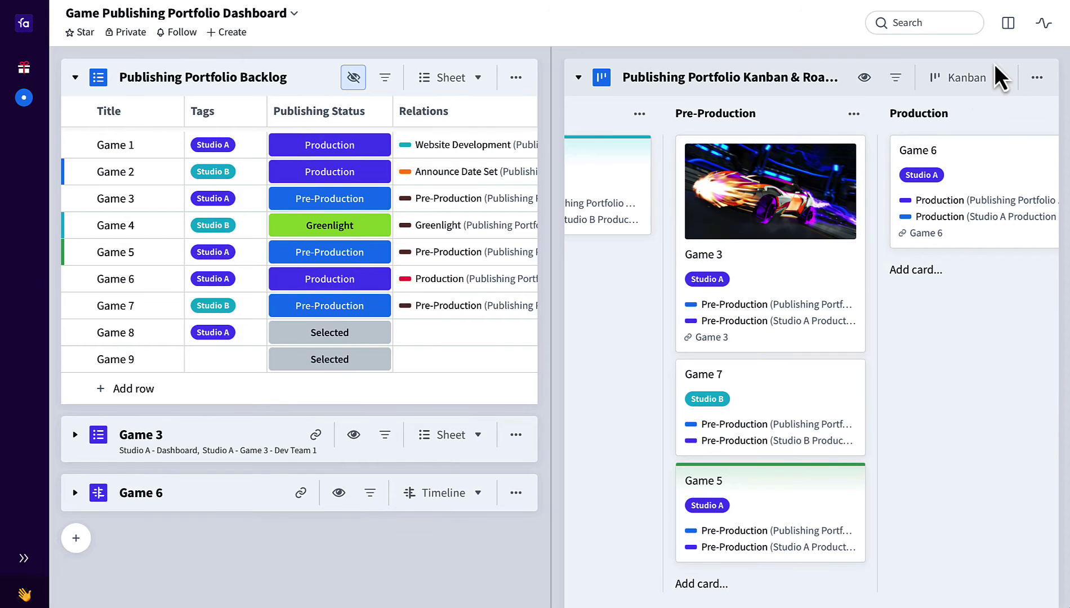
# Expand the Game 3 sheet below the backlog and bring the Team 1 sprint board's header into view
pyautogui.click(79, 435)
pyautogui.scroll(-3, 211, 489)
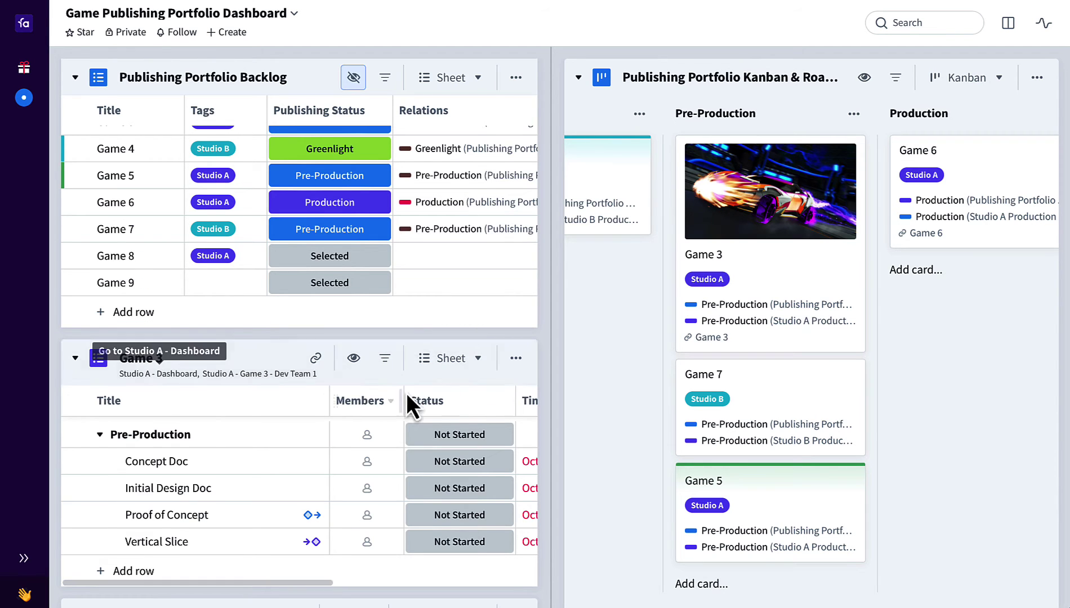
pyautogui.scroll(-4, 567, 404)
pyautogui.scroll(-6, 566, 404)
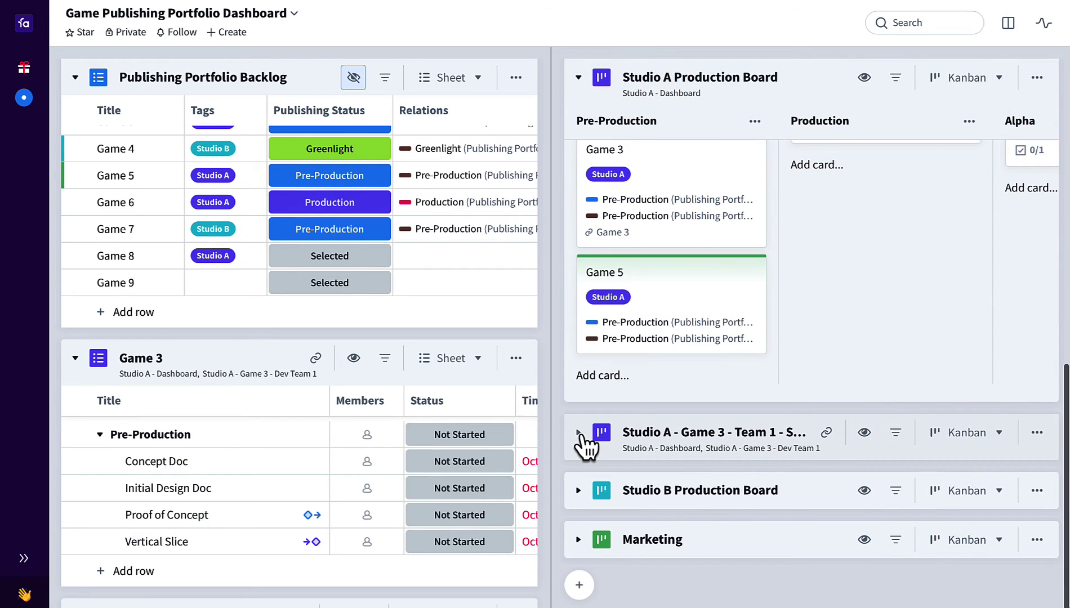
# View the Studio A - Dashboard collection and open the Studio A - Game 3 - Dev Team 1 collection
pyautogui.click(24, 559)
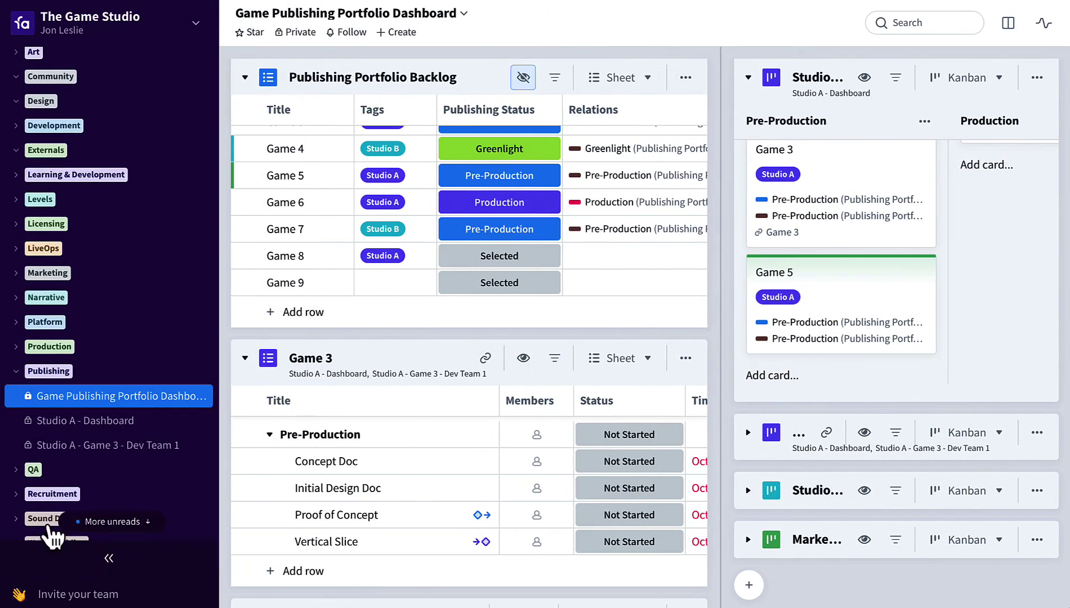
pyautogui.click(90, 421)
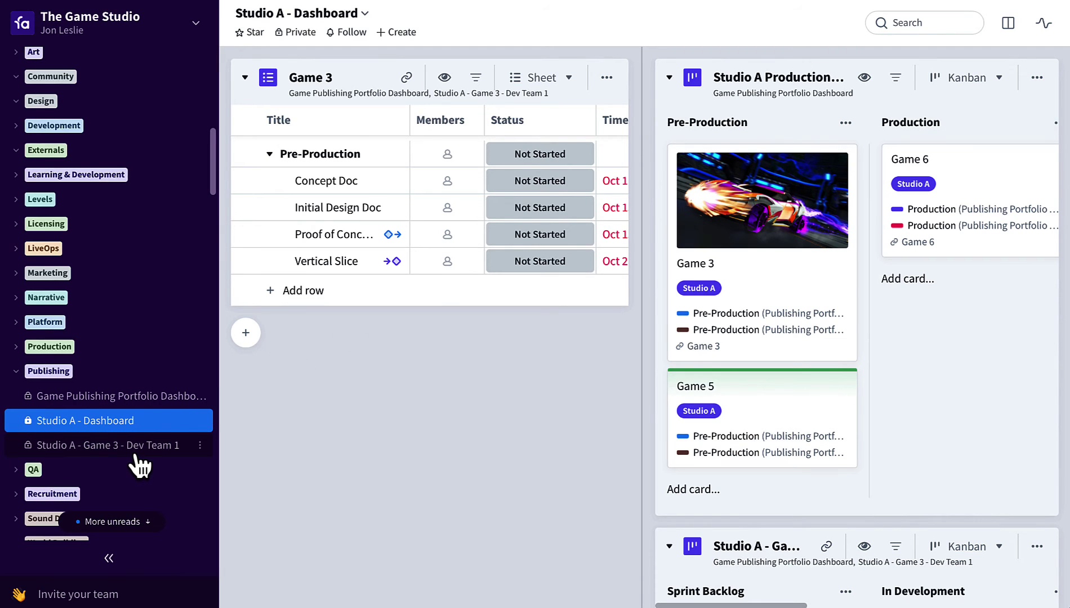
pyautogui.click(107, 444)
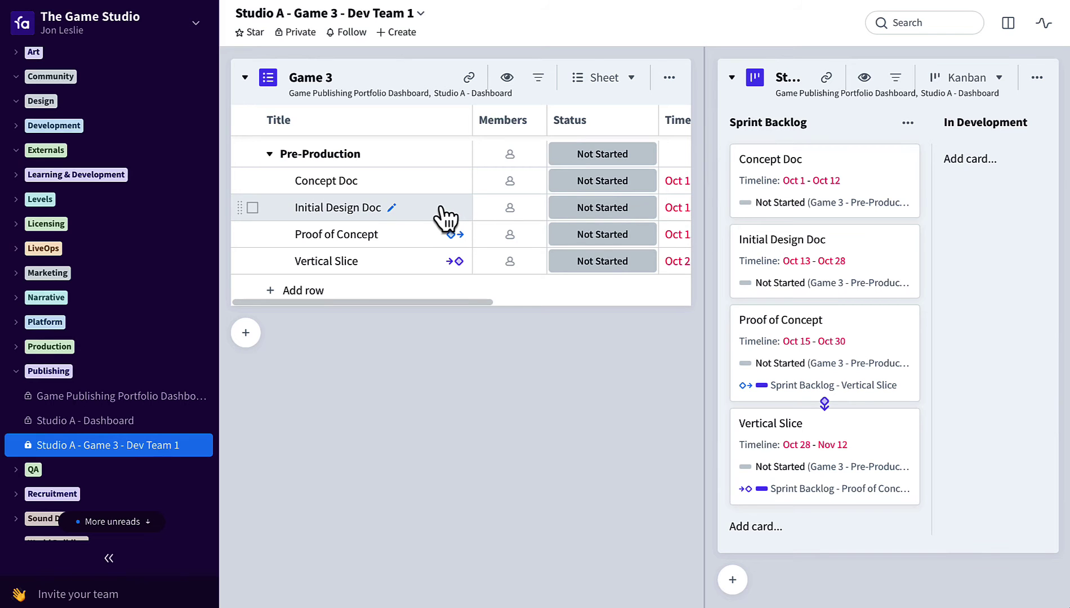
# Hide the Game 3 sheet pane and move the Concept Doc card from Sprint Backlog to In Development
pyautogui.click(706, 226)
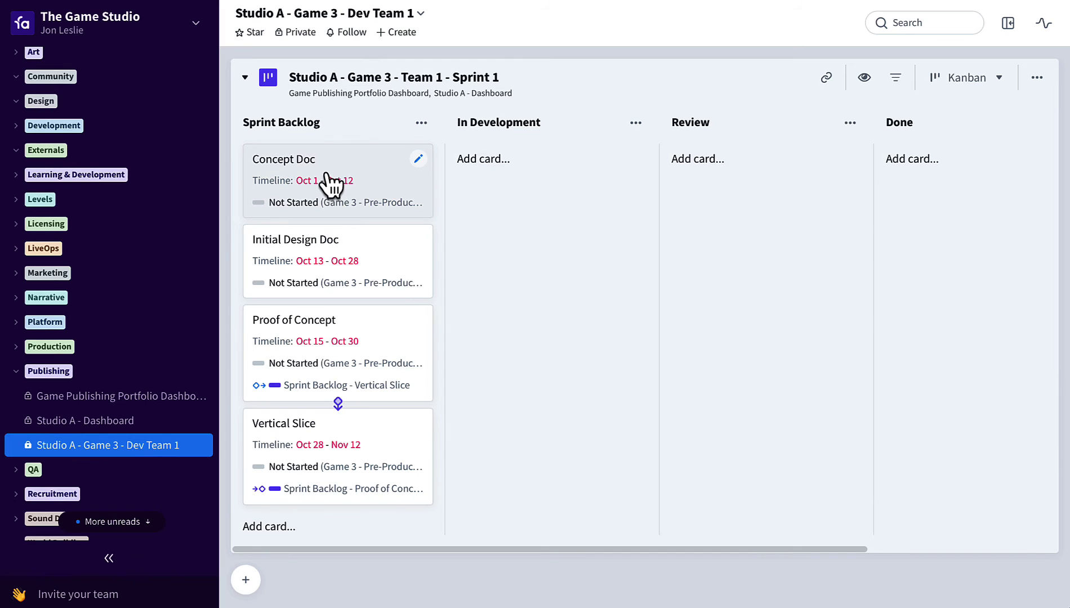
pyautogui.moveTo(329, 182); pyautogui.dragTo(490, 183)
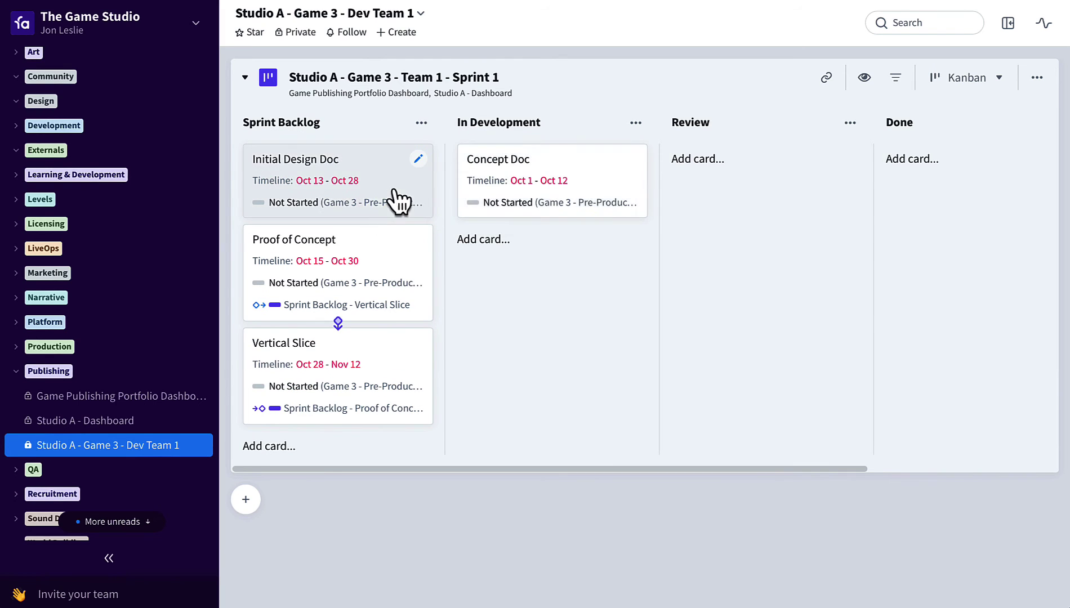
# Move the Initial Design Doc card to In Development and the Concept Doc card to Done on the Sprint 1 board
pyautogui.moveTo(397, 200); pyautogui.dragTo(562, 260)
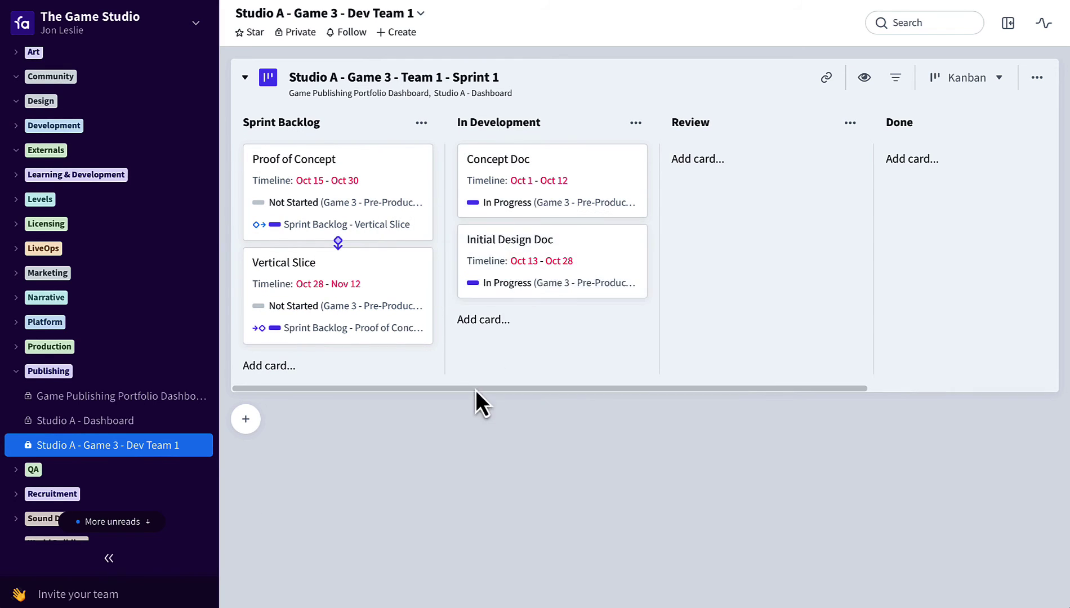
pyautogui.moveTo(556, 181); pyautogui.dragTo(953, 169)
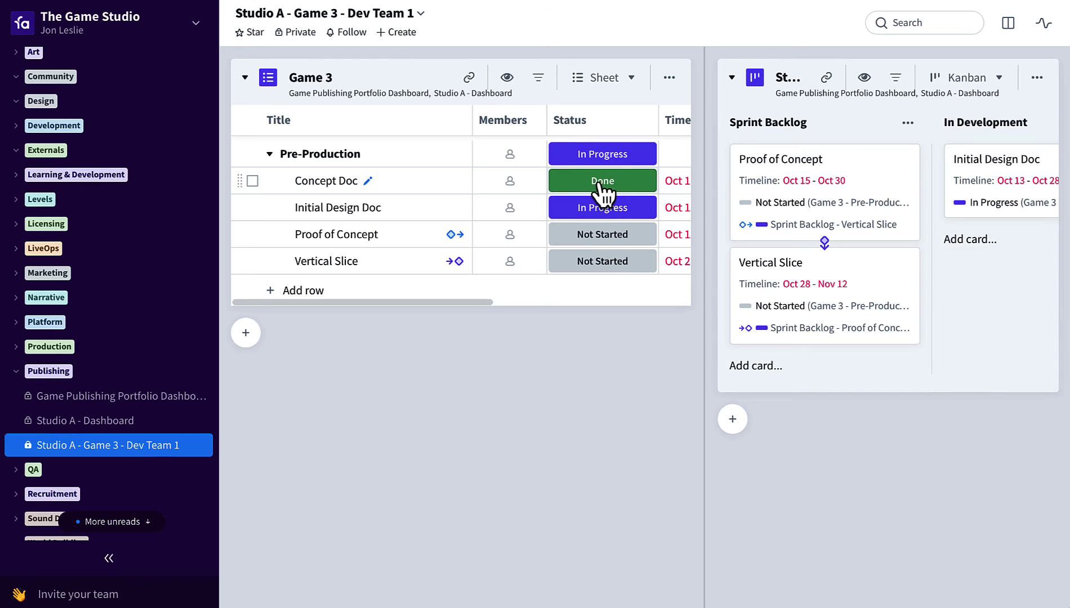
# Check the Game 3 sheet's task statuses below the backlog in the Game Publishing Portfolio Dashboard
pyautogui.click(150, 401)
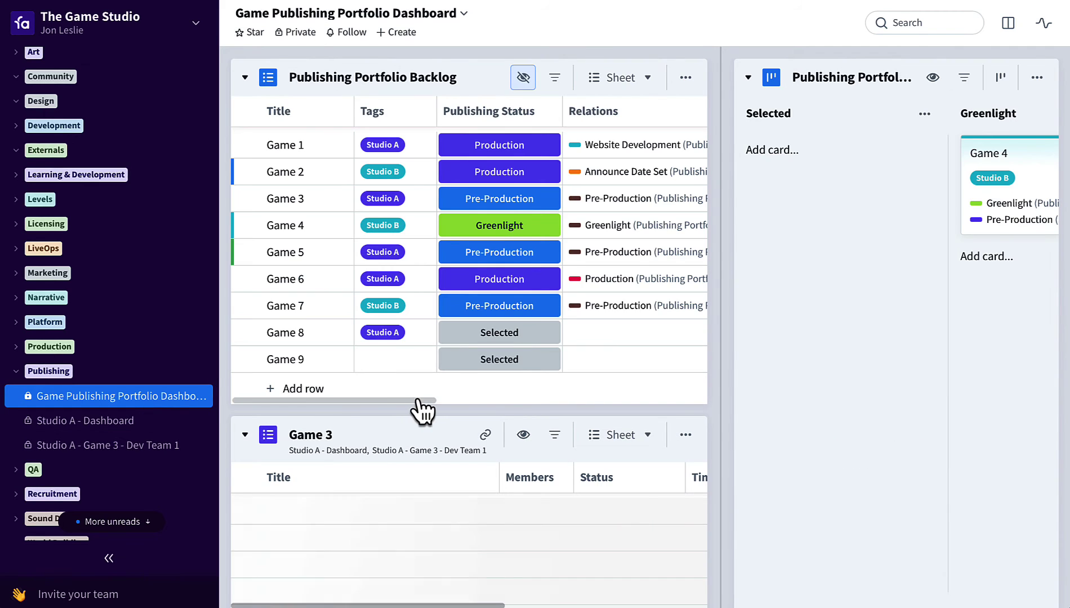
pyautogui.scroll(-3, 421, 411)
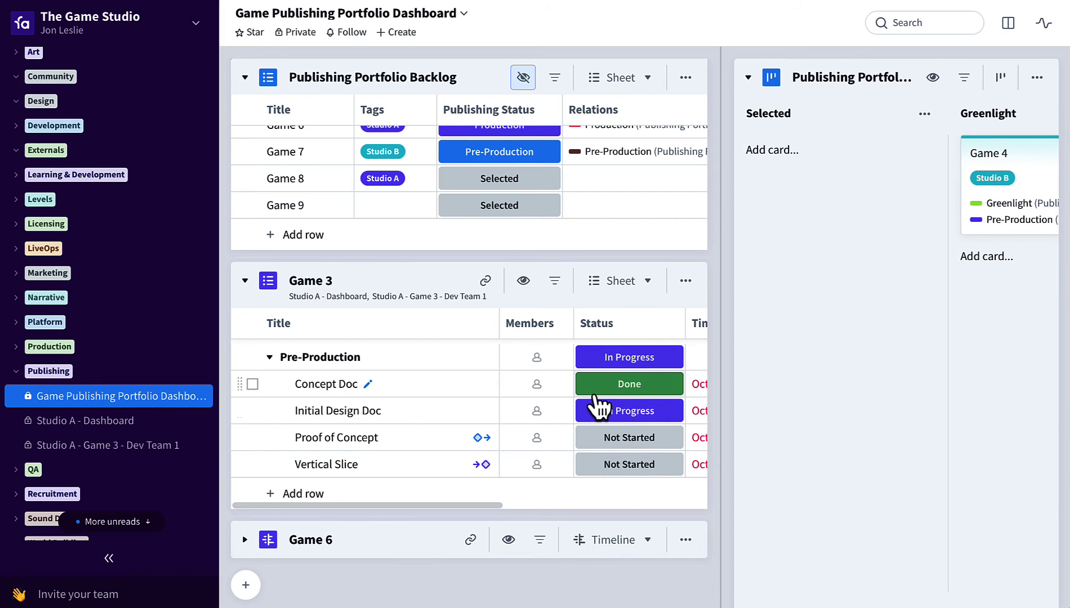
# In Studio A - Game 3 - Dev Team 1, move the Initial Design Doc, Proof of Concept and Vertical Slice cards to Done
pyautogui.click(186, 446)
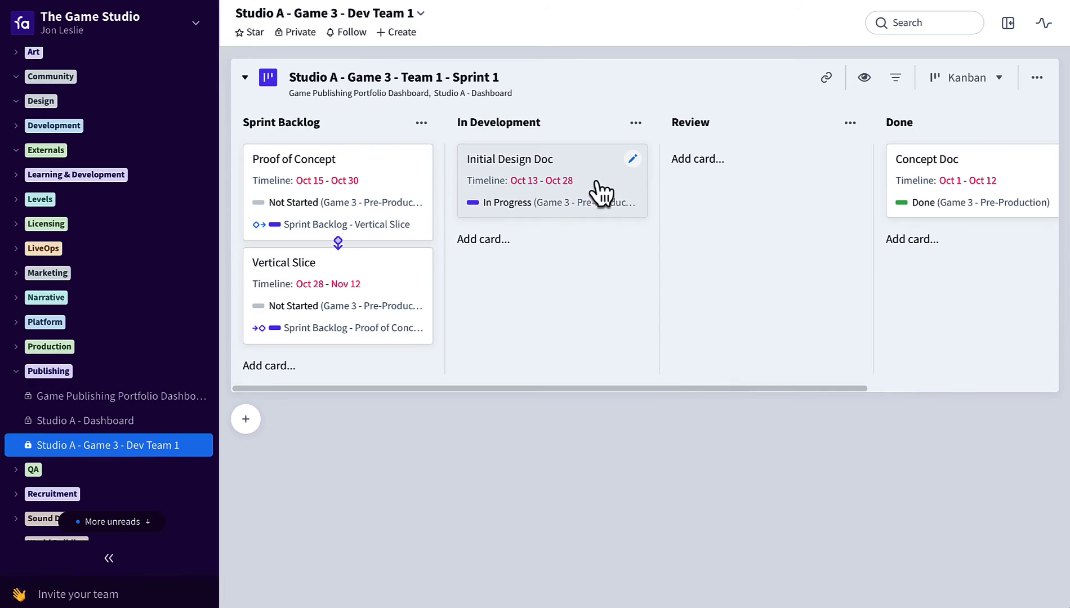
pyautogui.moveTo(580, 183); pyautogui.dragTo(948, 248)
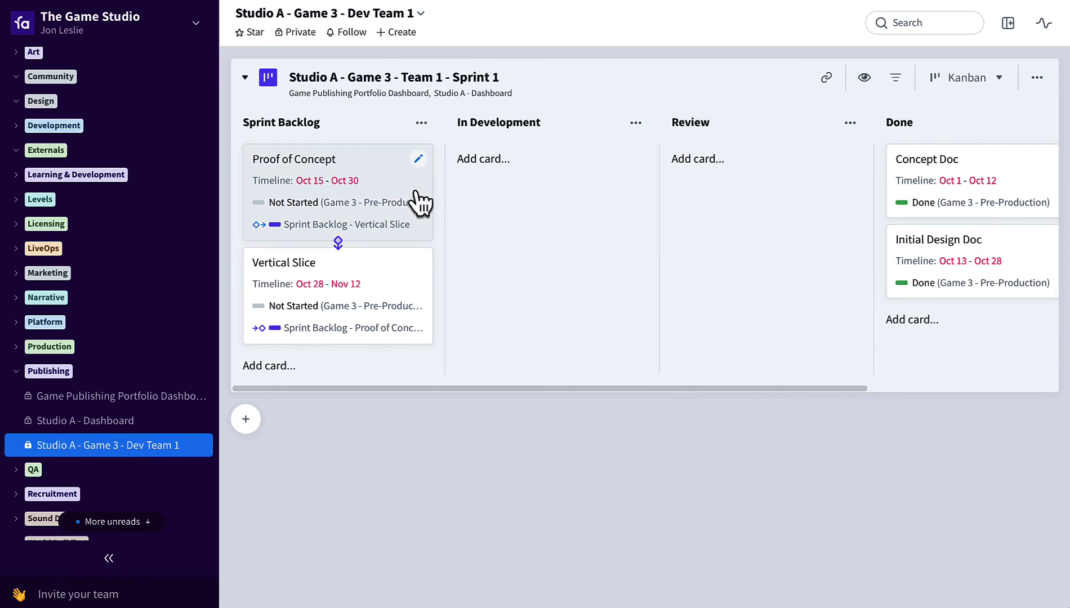
pyautogui.moveTo(418, 201); pyautogui.dragTo(901, 337)
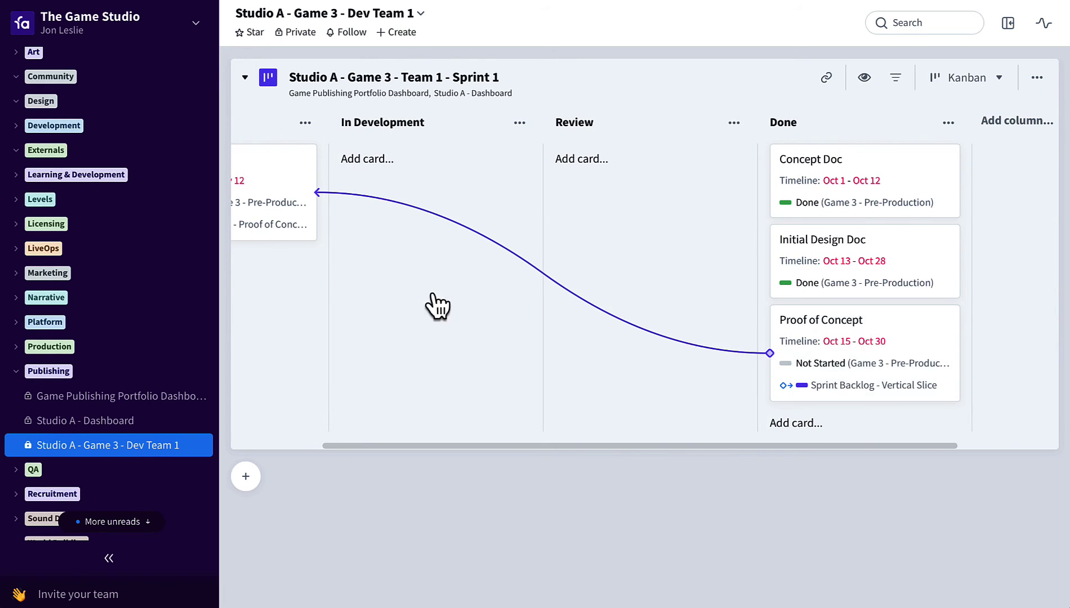
pyautogui.moveTo(256, 231); pyautogui.dragTo(872, 447)
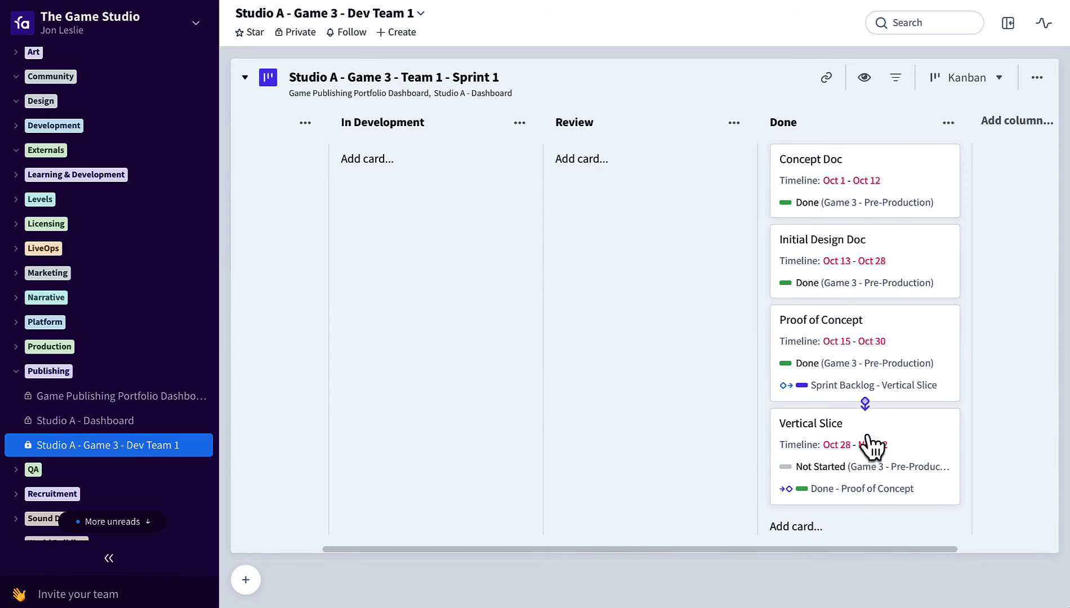
# Review Game 3 in the Studio A - Dashboard and reopen the Game Publishing Portfolio Dashboard
pyautogui.click(127, 420)
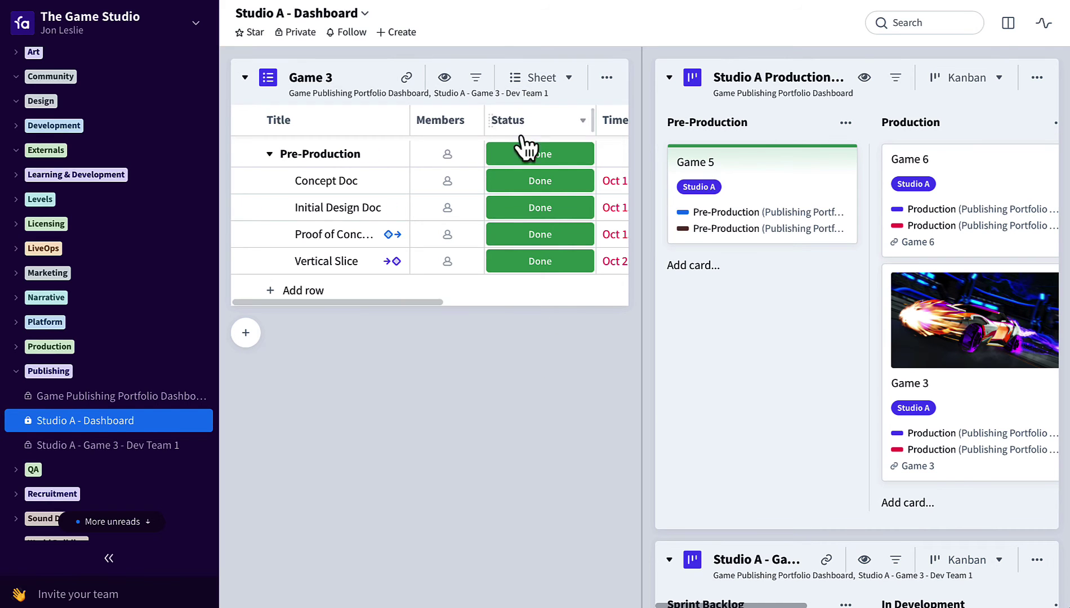
pyautogui.click(144, 398)
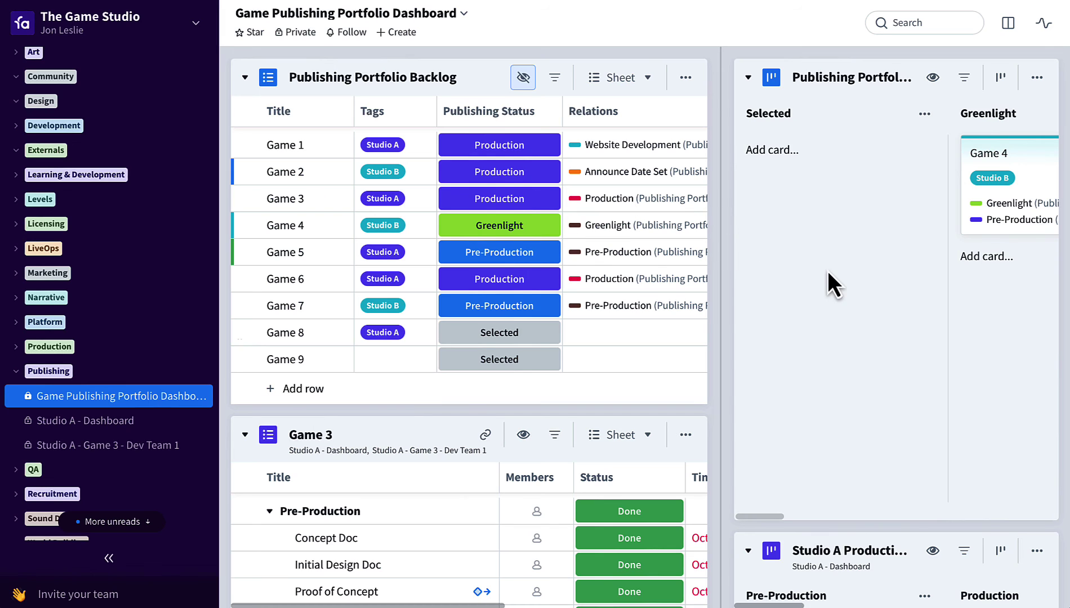
# Move the Game 3 card from Production to Website Development on the Publishing Portfolio Kanban & Roadmap board
pyautogui.moveTo(828, 271); pyautogui.dragTo(738, 268)
pyautogui.moveTo(948, 330); pyautogui.dragTo(678, 341)
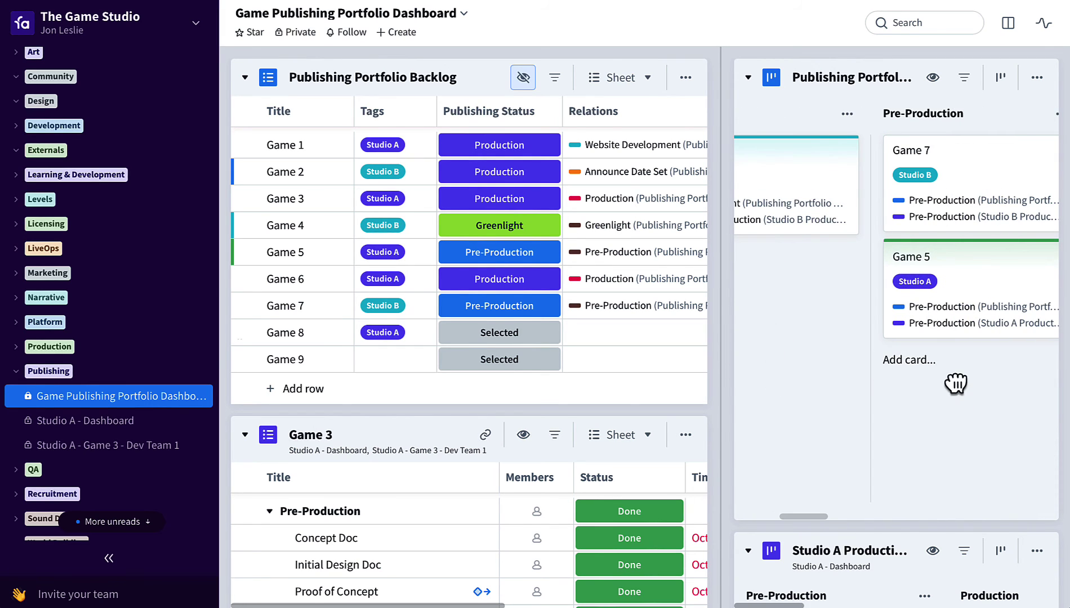
pyautogui.moveTo(954, 382); pyautogui.dragTo(772, 385)
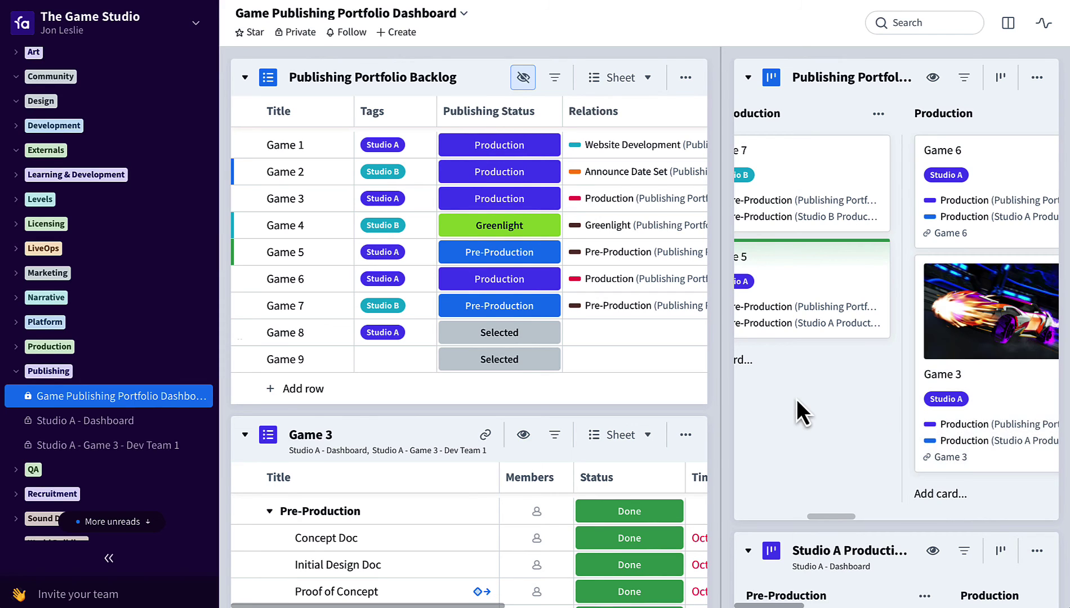
pyautogui.hscroll(3, 797, 400)
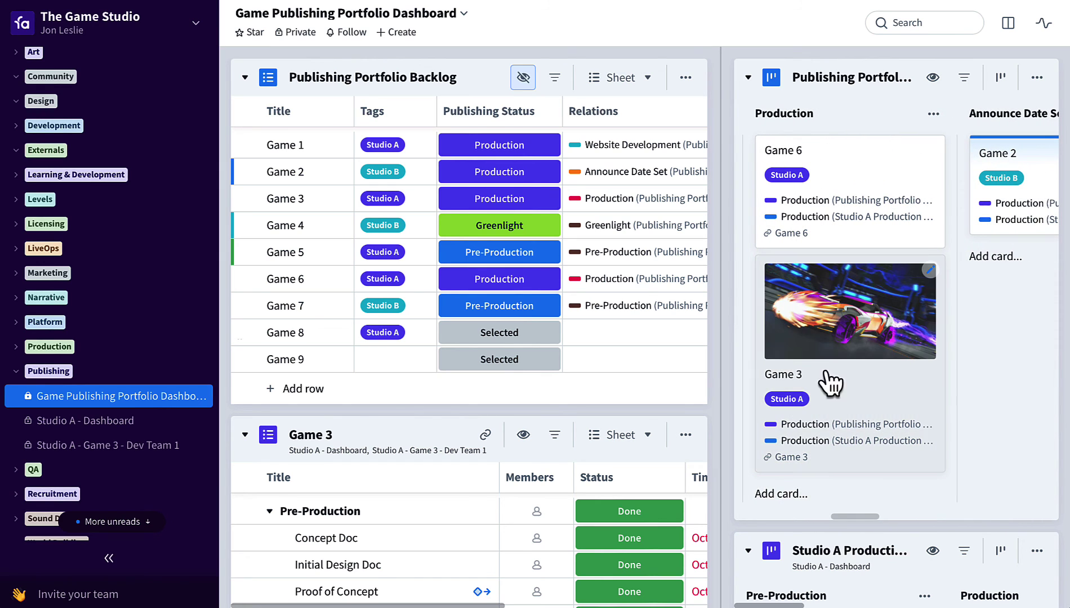
pyautogui.moveTo(840, 358); pyautogui.dragTo(979, 222)
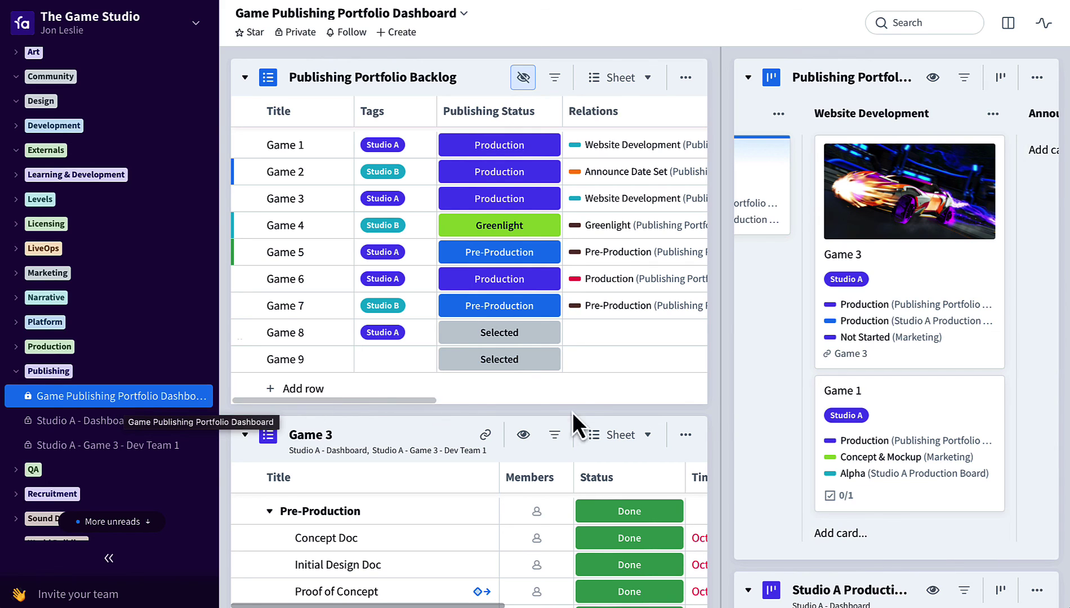
# Hide the backlog pane and switch the Publishing Portfolio Kanban & Roadmap board from Kanban to the Roadmap view
pyautogui.click(713, 398)
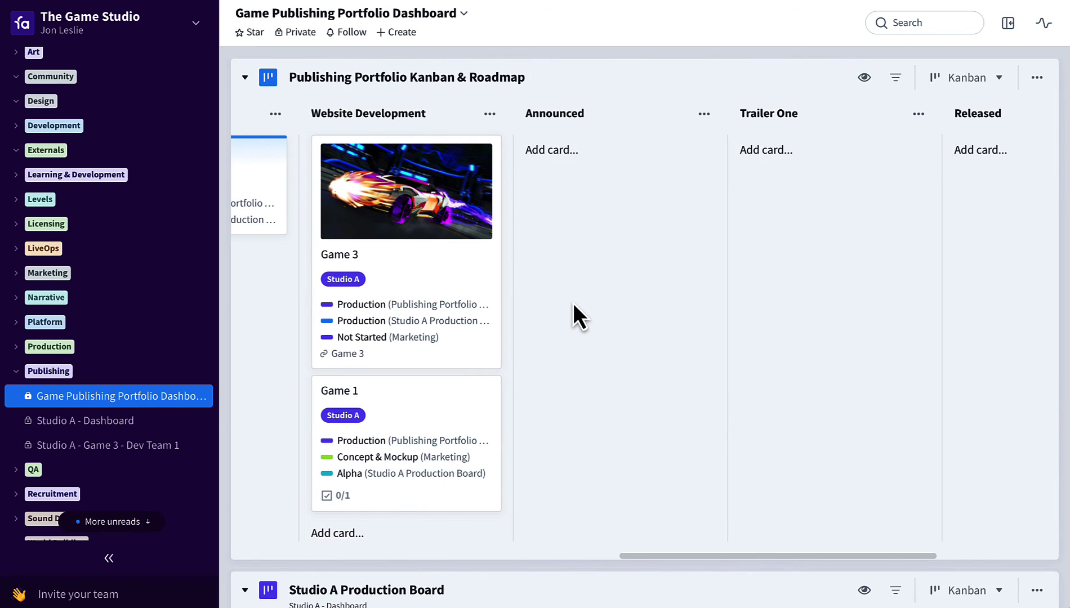
pyautogui.hscroll(-5, 572, 302)
pyautogui.hscroll(-5, 572, 302)
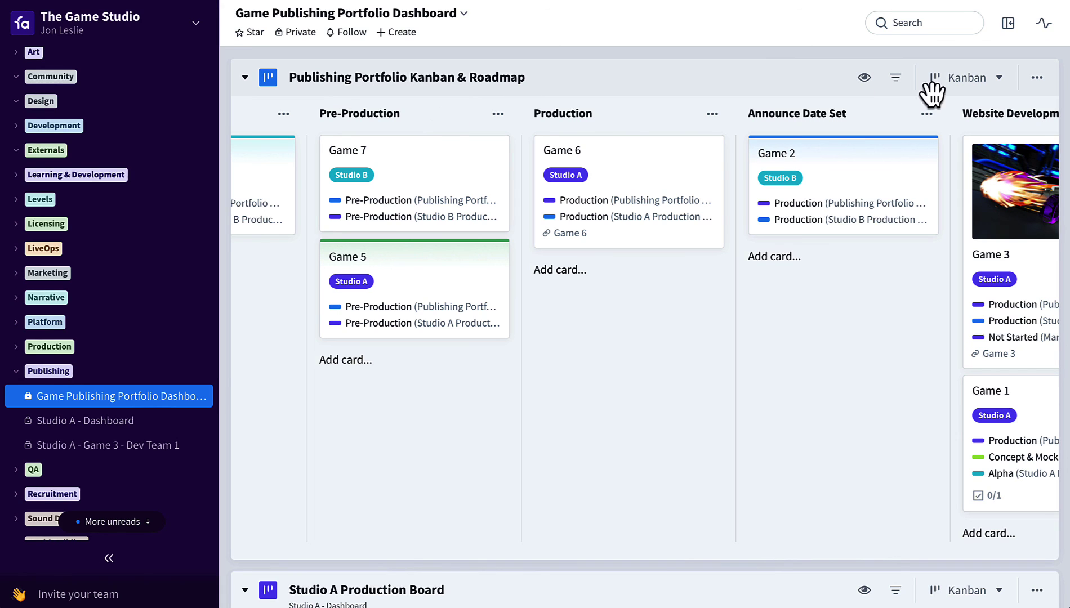
pyautogui.click(964, 81)
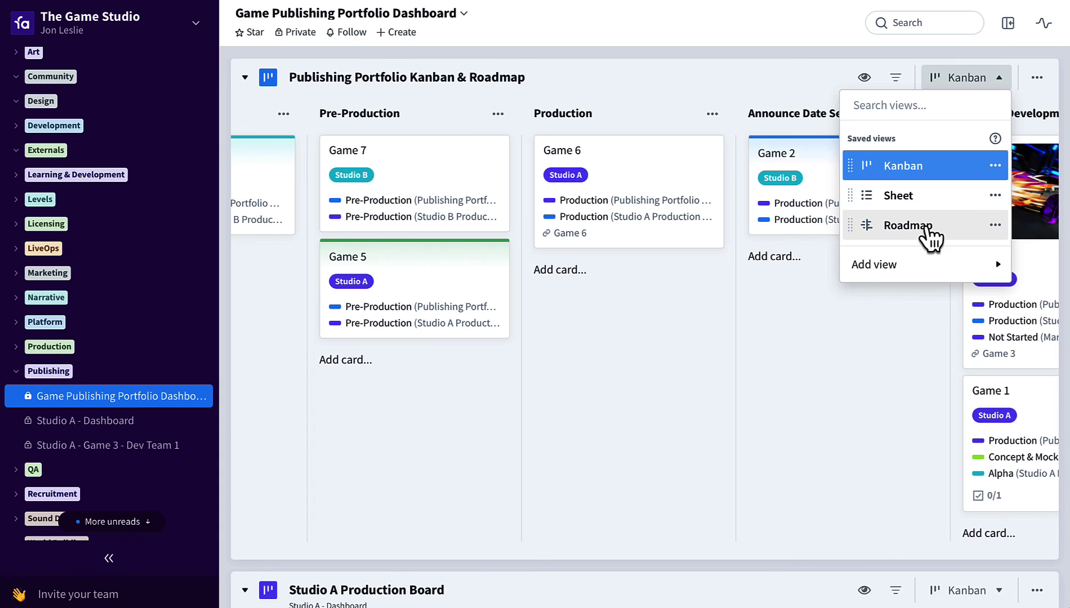
pyautogui.click(908, 225)
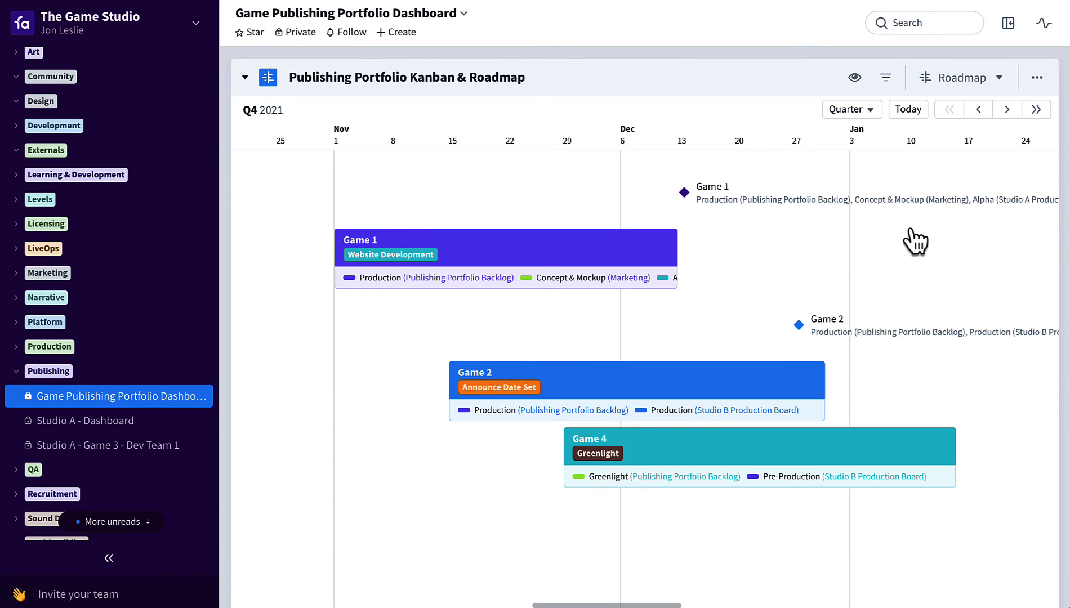
pyautogui.moveTo(597, 276)
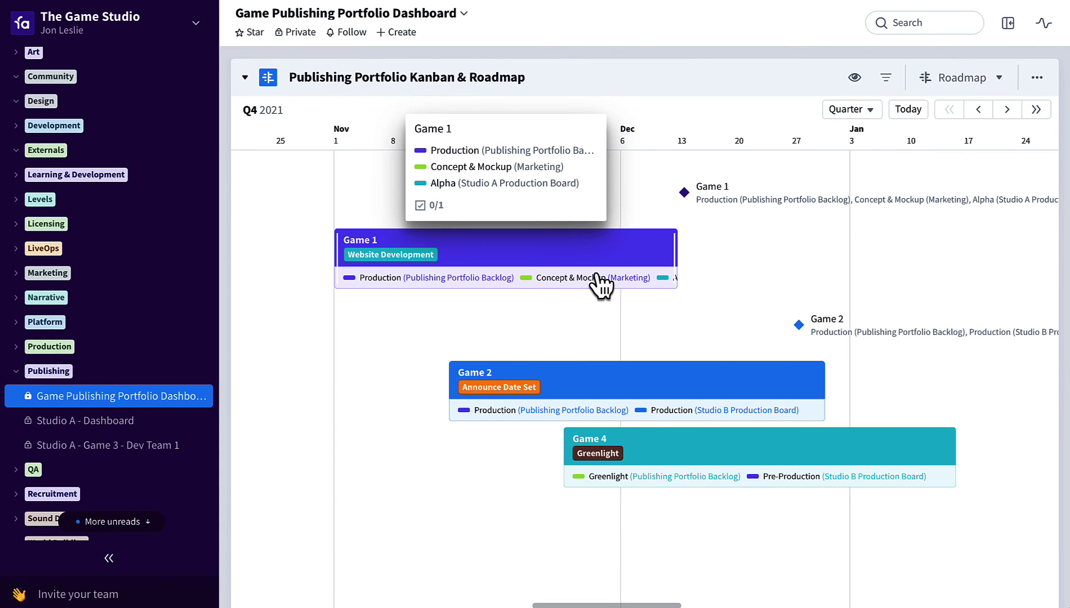